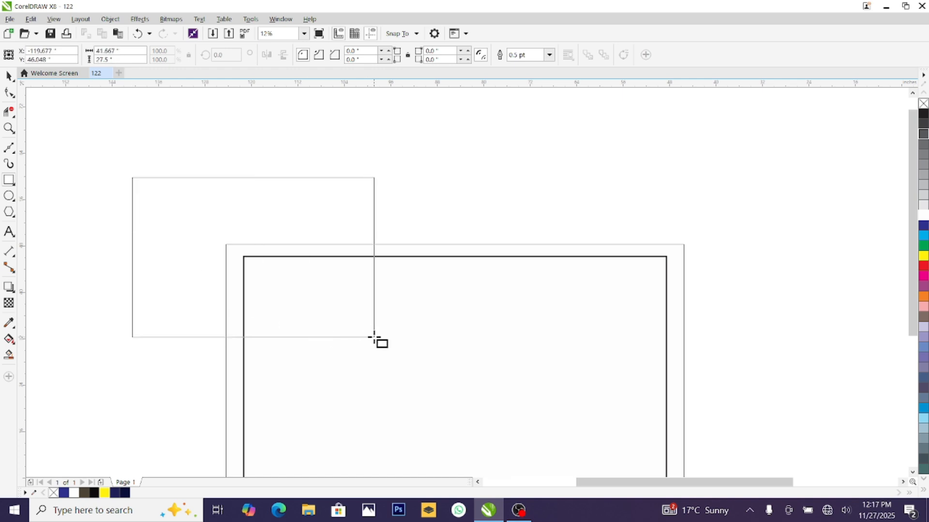
- Fill the rectangle white and place it rotated to 47.65° across the outer frame's upper-left corner
click(924, 216)
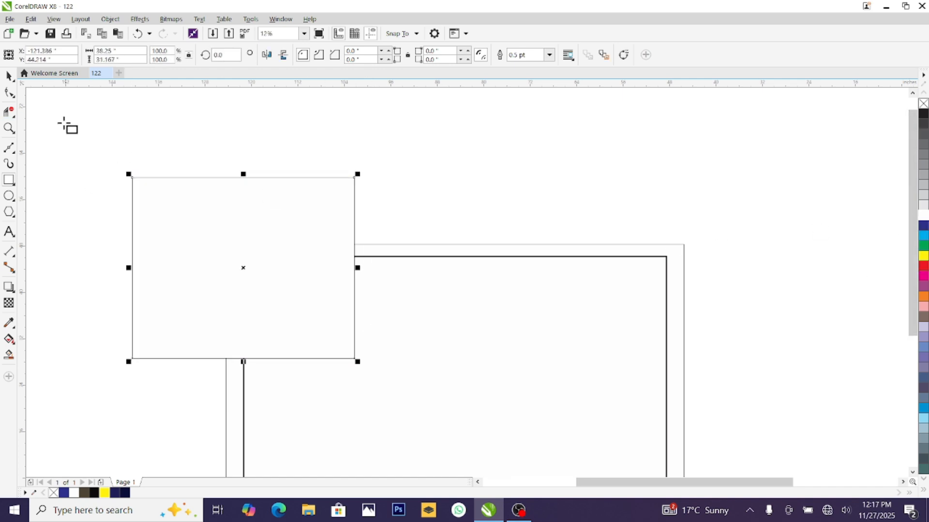
key(space)
click(140, 213)
drag(128, 171, 76, 291)
drag(191, 287, 235, 234)
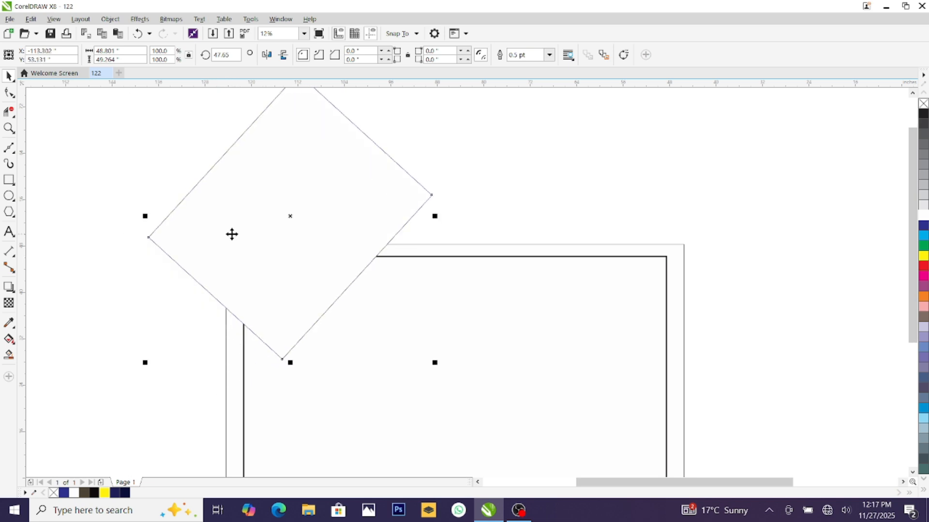
- Delete the rotated rectangle's segments lying outside the outer frame with Virtual Segment Delete
click(6, 113)
drag(161, 182, 167, 279)
key(space)
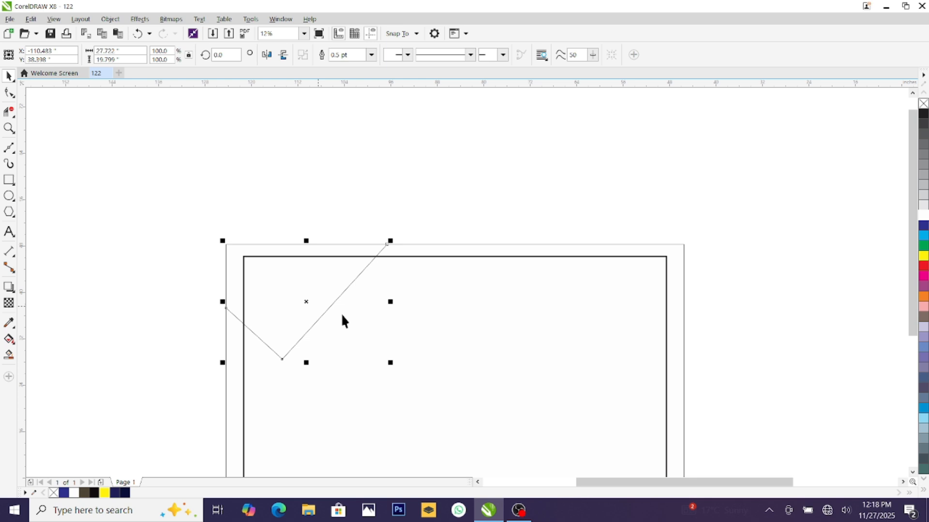
- Smart-fill the enclosed areas in the frame's upper-left corner with dark brown
click(9, 354)
click(261, 290)
click(234, 276)
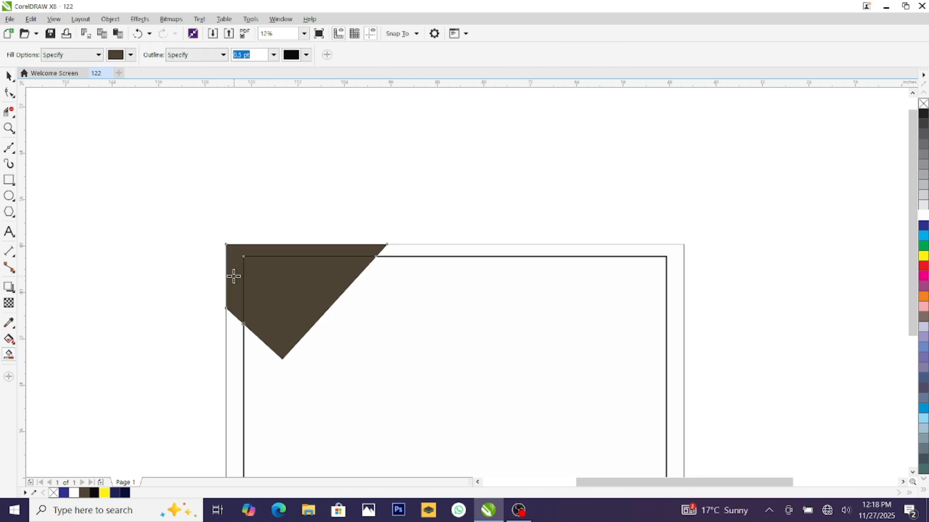
click(9, 76)
click(262, 298)
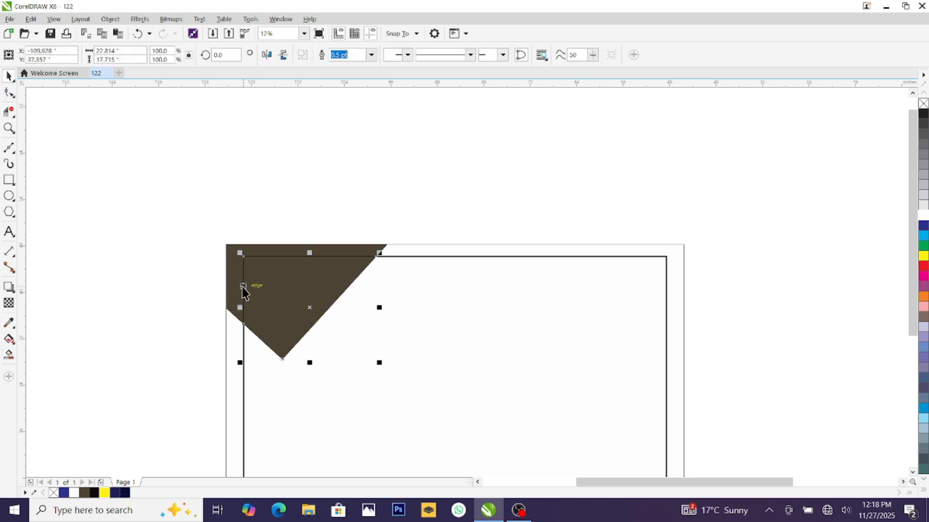
click(207, 124)
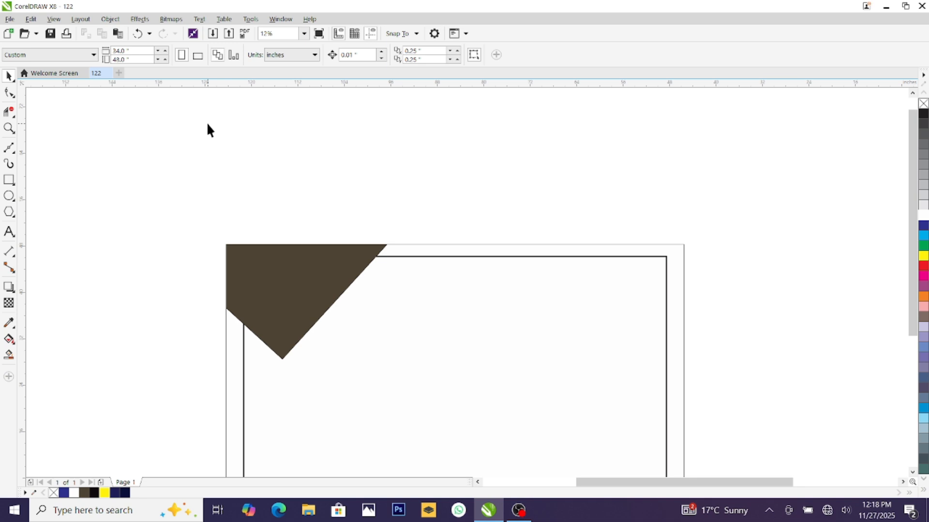
- Draw an unfilled triangle about 15.4 by 11.1 inches beside the frame and duplicate it about 3.6 inches lower
click(9, 212)
drag(72, 192, 171, 275)
click(8, 77)
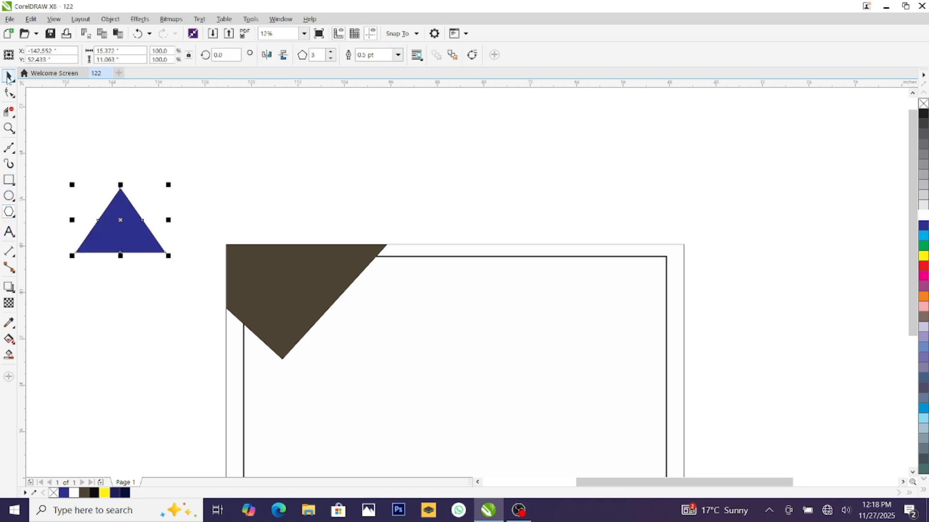
click(923, 104)
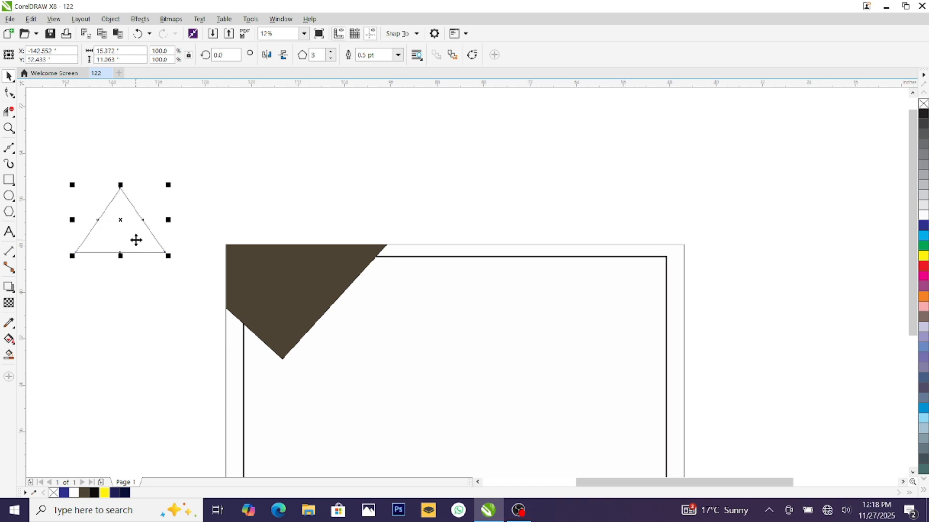
drag(135, 238, 137, 266)
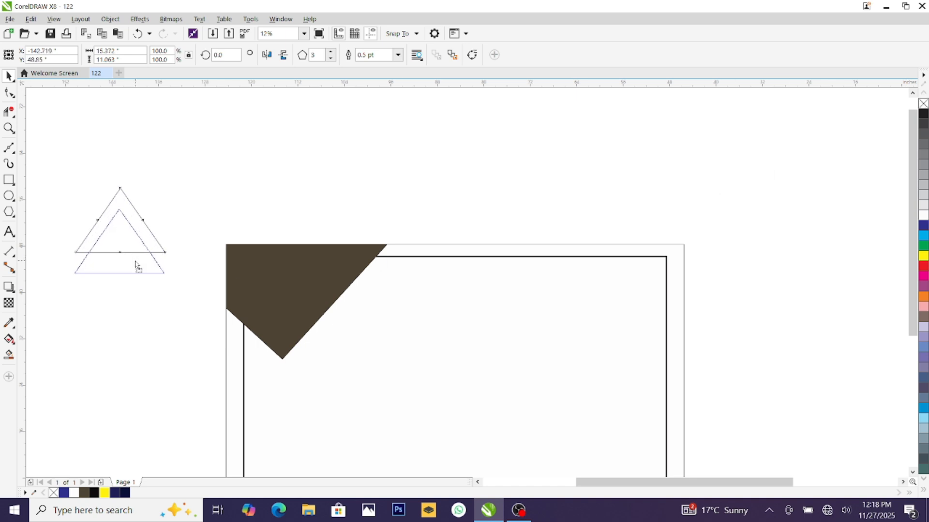
- Smart-fill the band between the two overlapping triangles dark brown to form a chevron
drag(50, 180, 101, 260)
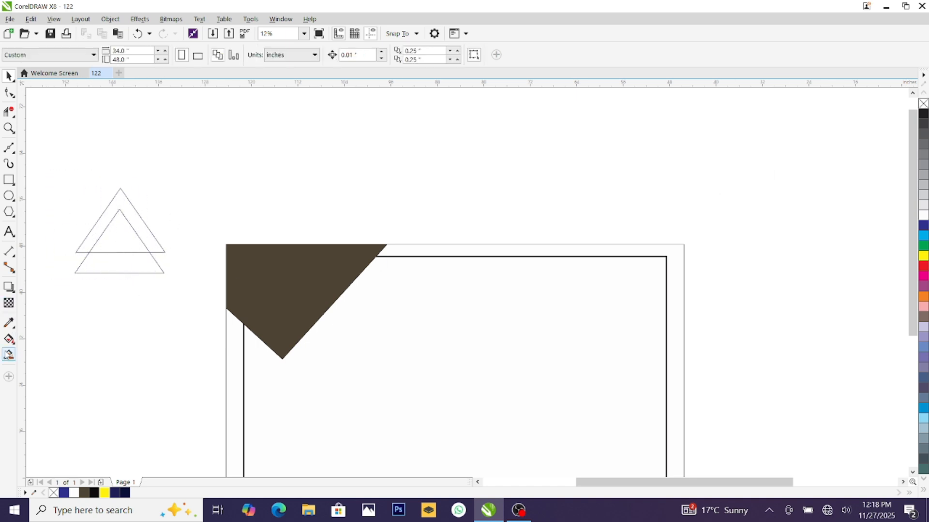
click(97, 228)
key(space)
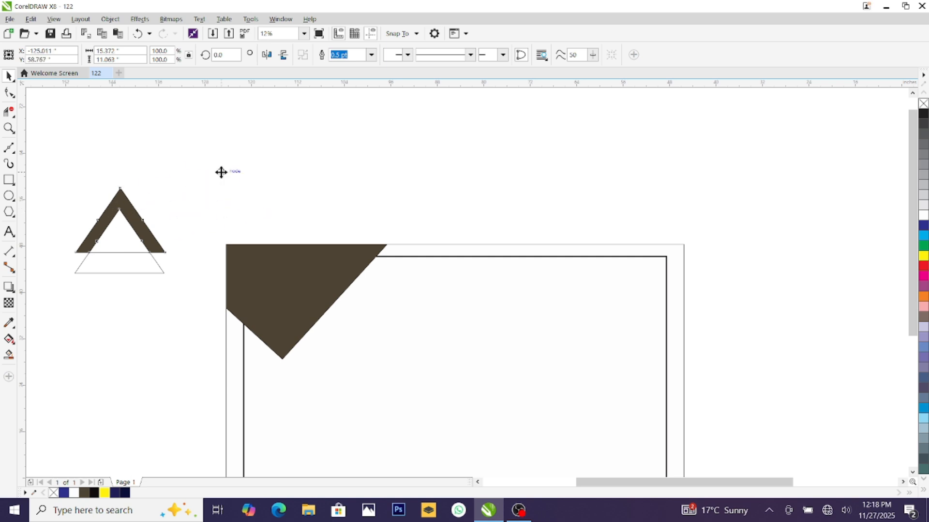
- Move the brown chevron clear of the triangles and delete the two source triangles
drag(221, 173, 221, 172)
drag(67, 182, 171, 308)
key(Delete)
click(221, 158)
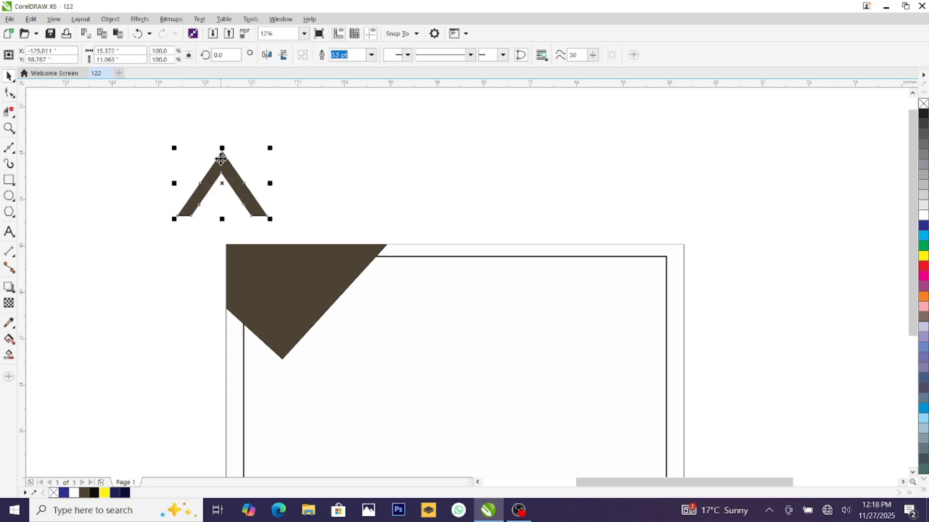
- Squash the chevron to 75.9% of its height and rotate it to 273.77° so that it points right
drag(222, 148, 252, 242)
click(234, 186)
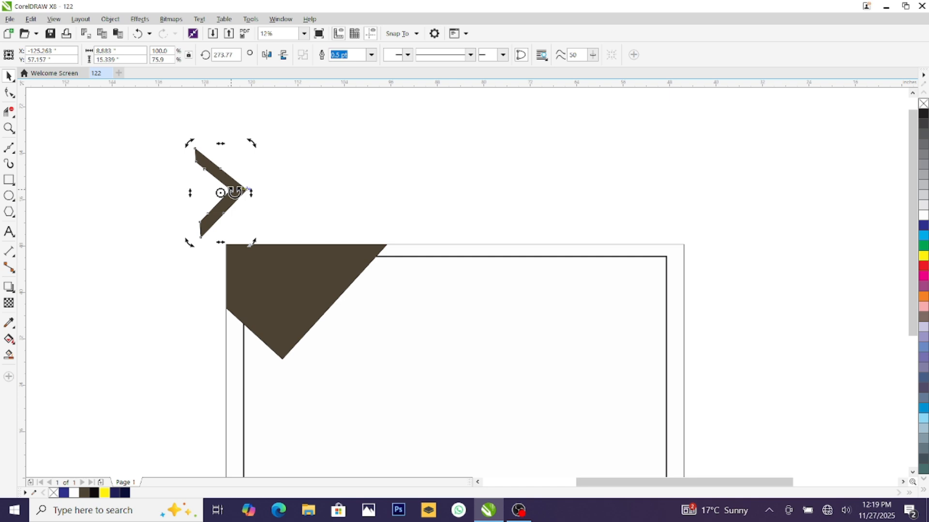
click(143, 187)
click(230, 187)
- Move the chevron to the frame's left edge just below the brown corner shape and rotate it to 271.871°
drag(231, 188, 261, 353)
click(257, 345)
drag(282, 308, 286, 315)
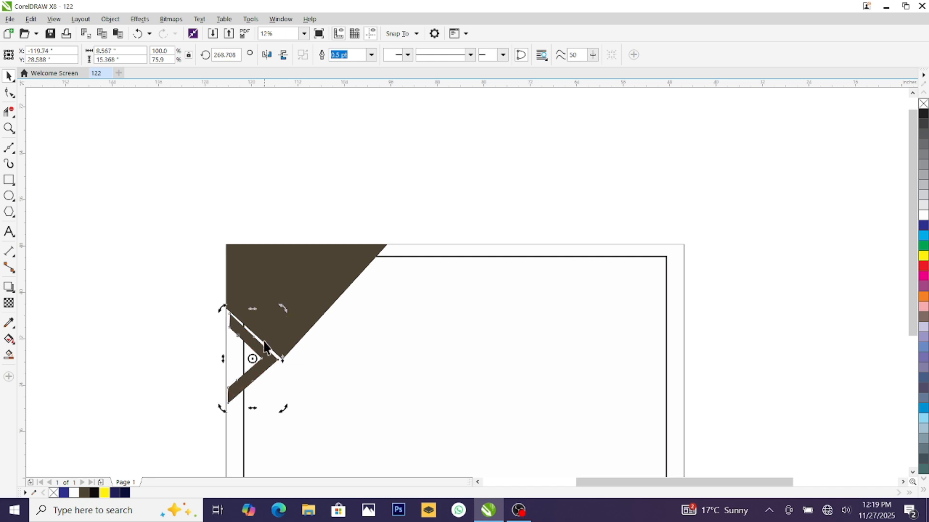
drag(221, 308, 219, 308)
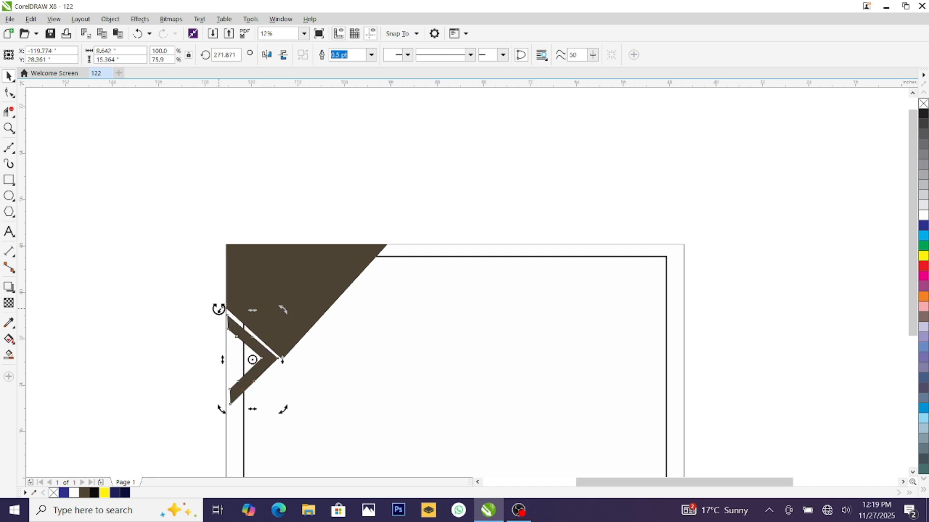
- Move the chevron up over the brown shape's lower-left edge and fine-tune its rotation to 269.751°
scroll(254, 340, up, 4)
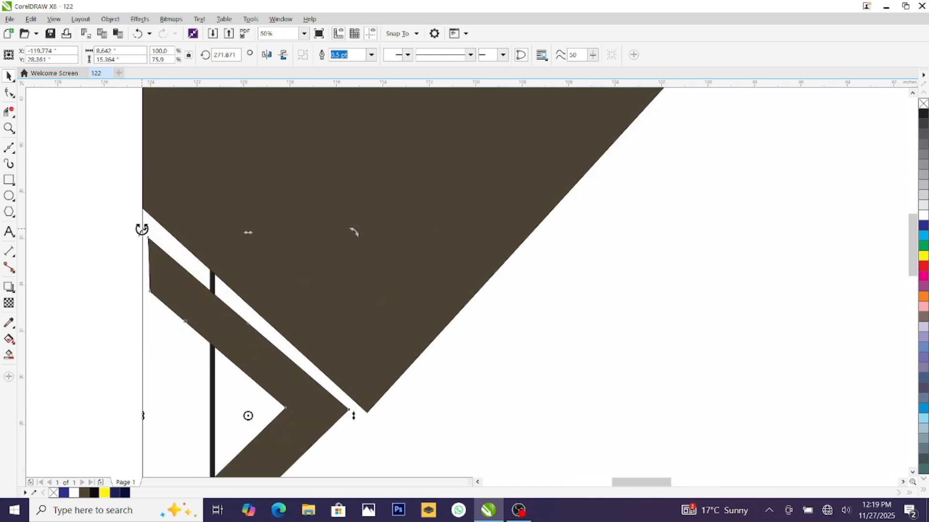
drag(141, 229, 145, 228)
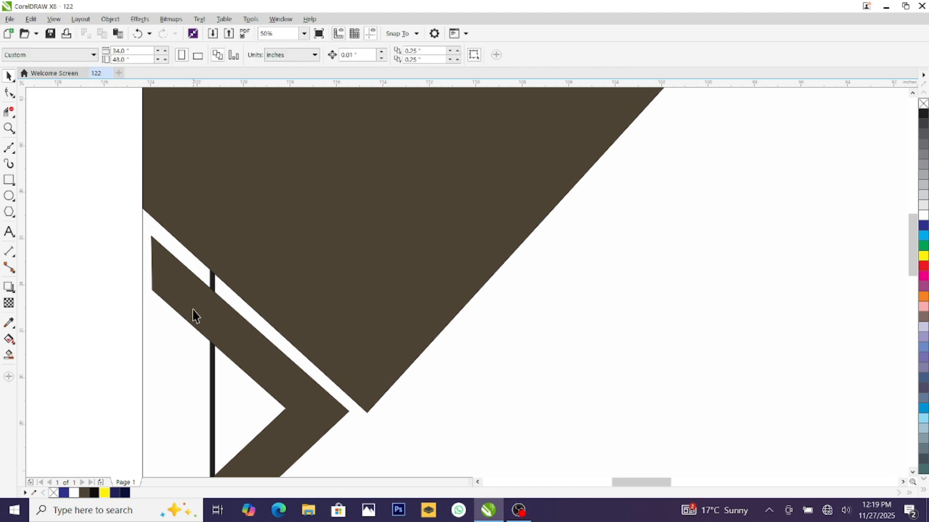
drag(192, 315, 186, 244)
click(242, 386)
drag(139, 184, 140, 167)
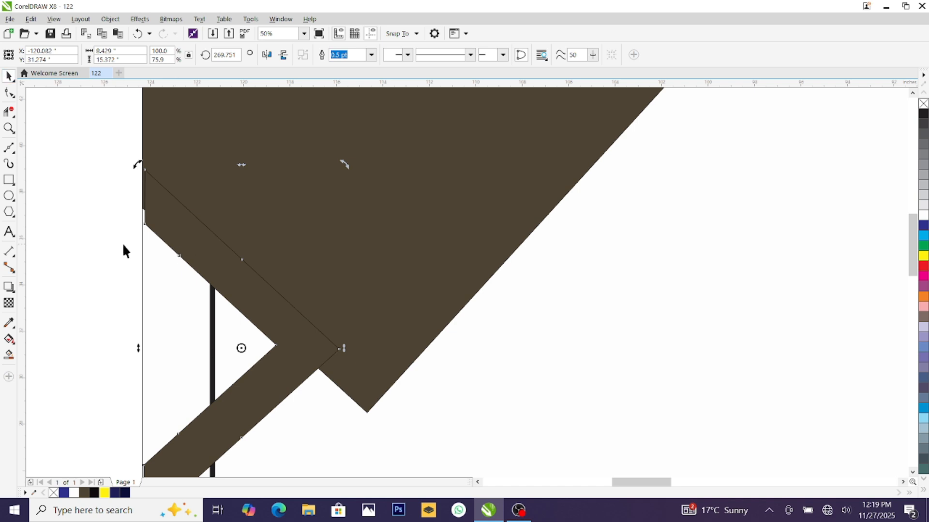
- Align the chevron with the frame's left edge and shift it about 2.7 inches higher over the brown shape
key(F10)
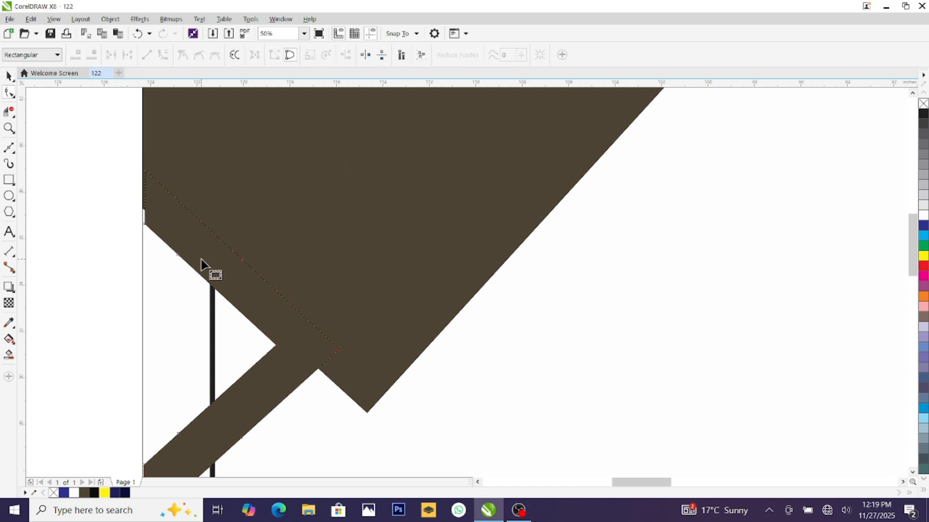
click(6, 78)
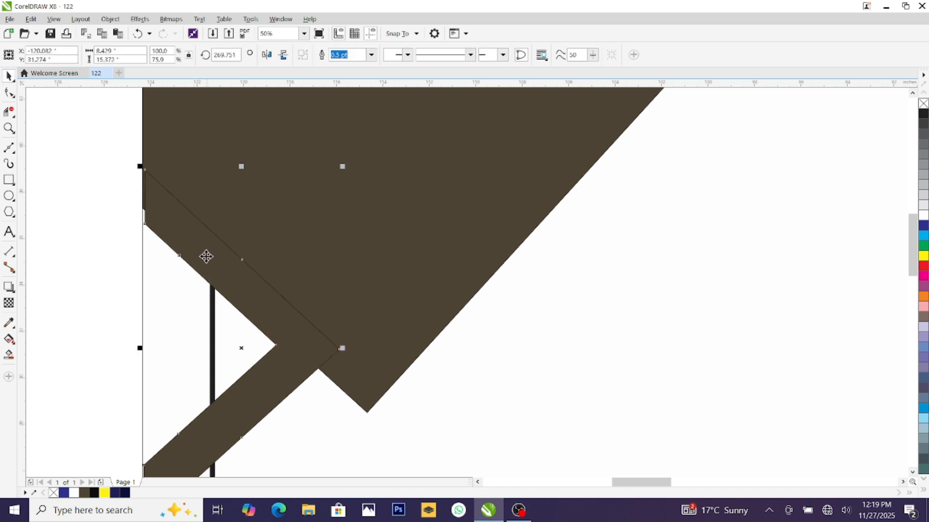
drag(206, 257, 204, 259)
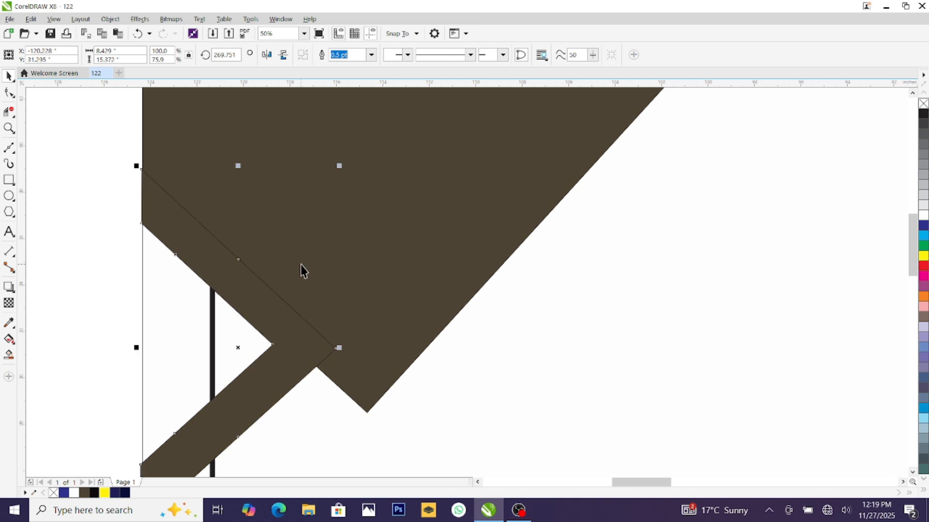
scroll(302, 266, down, 1)
drag(282, 321, 286, 290)
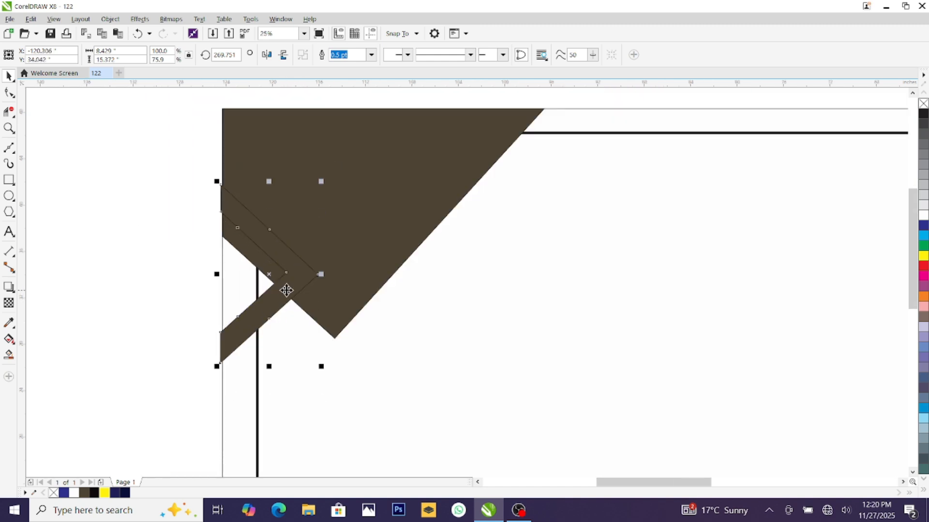
- Fill the chevron golden yellow without an outline and narrow it to about 7.1 inches wide
click(924, 300)
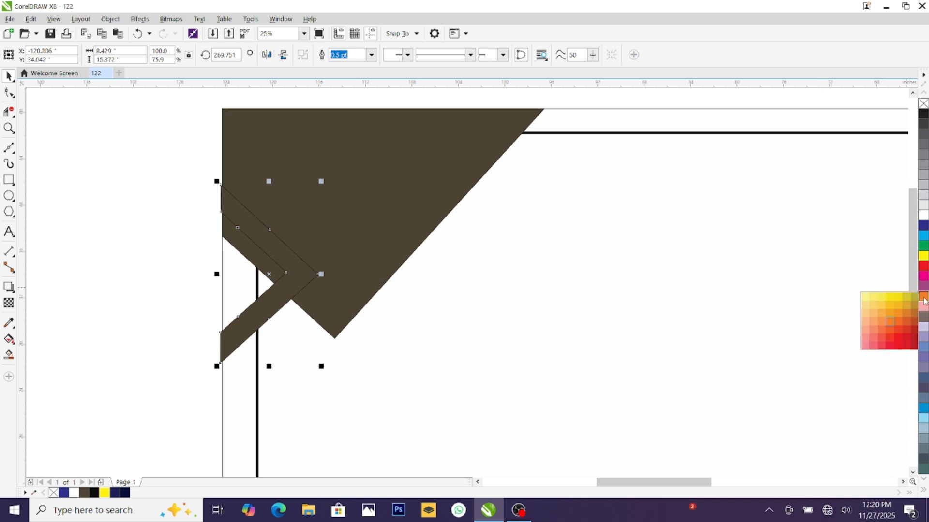
click(881, 328)
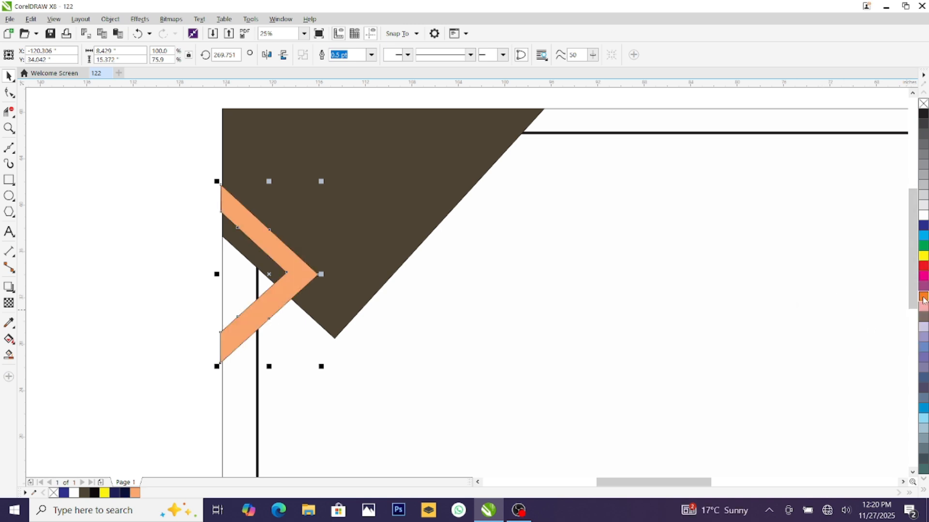
click(924, 301)
click(887, 304)
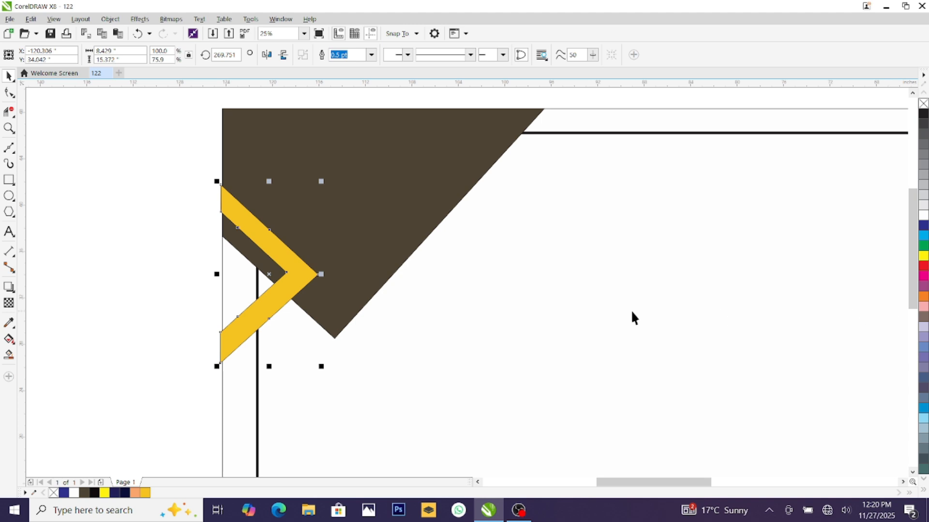
drag(319, 275, 304, 273)
click(126, 289)
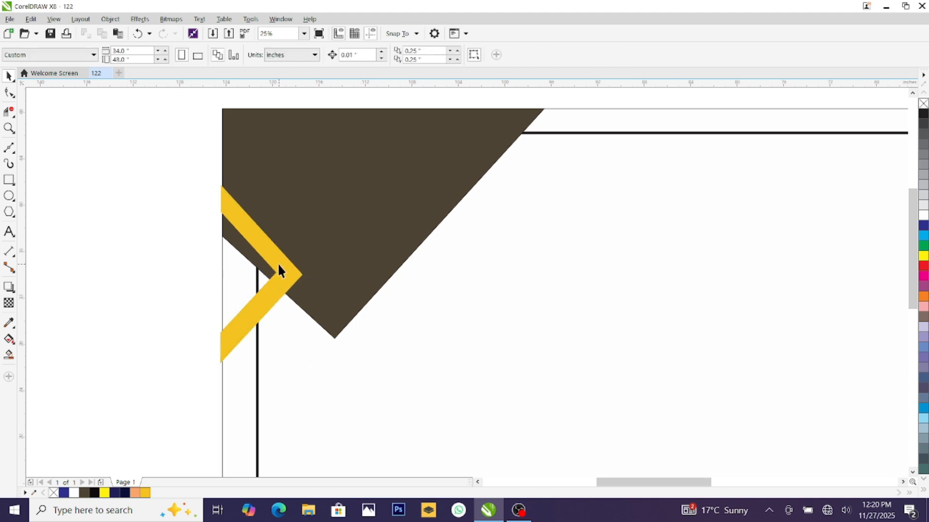
- Duplicate the yellow chevron about 5.8 inches lower and fill the copy dark navy blue
drag(279, 271, 279, 333)
right_click(279, 333)
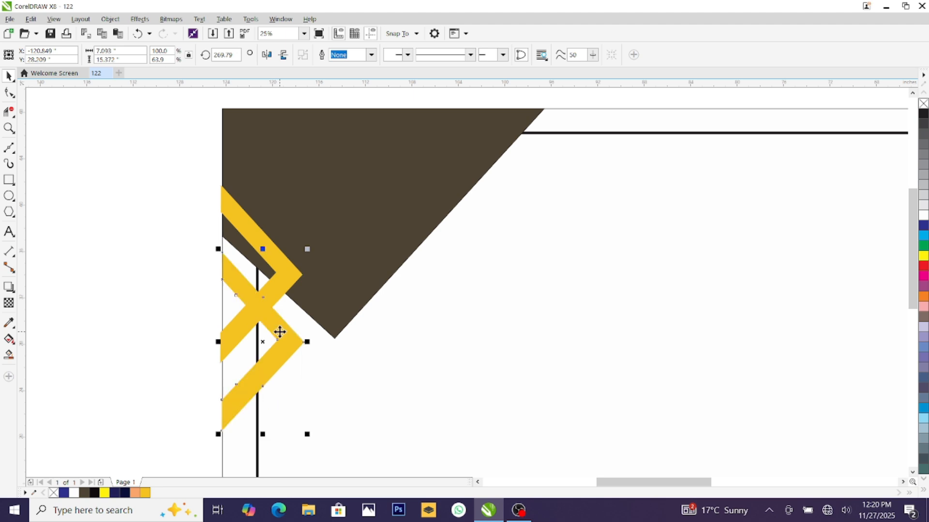
click(123, 493)
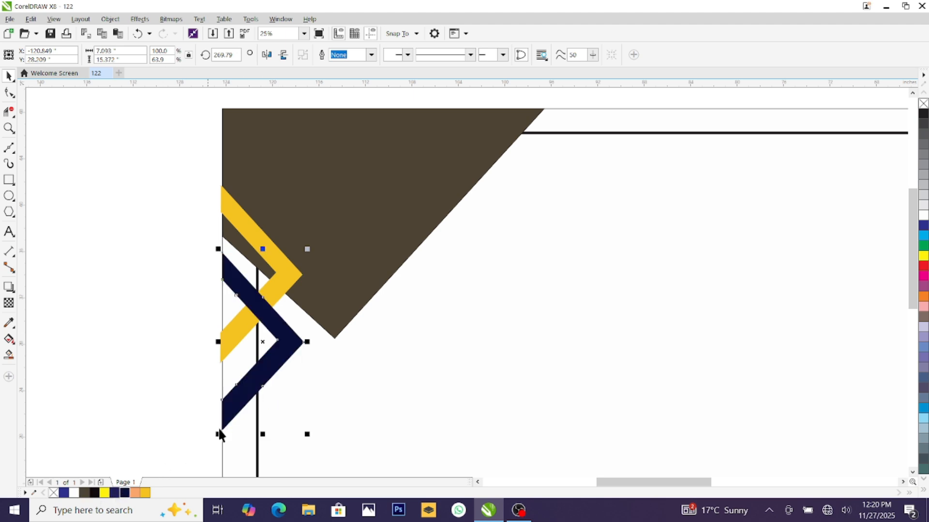
click(344, 258)
key(shift+Tab)
click(64, 493)
click(113, 495)
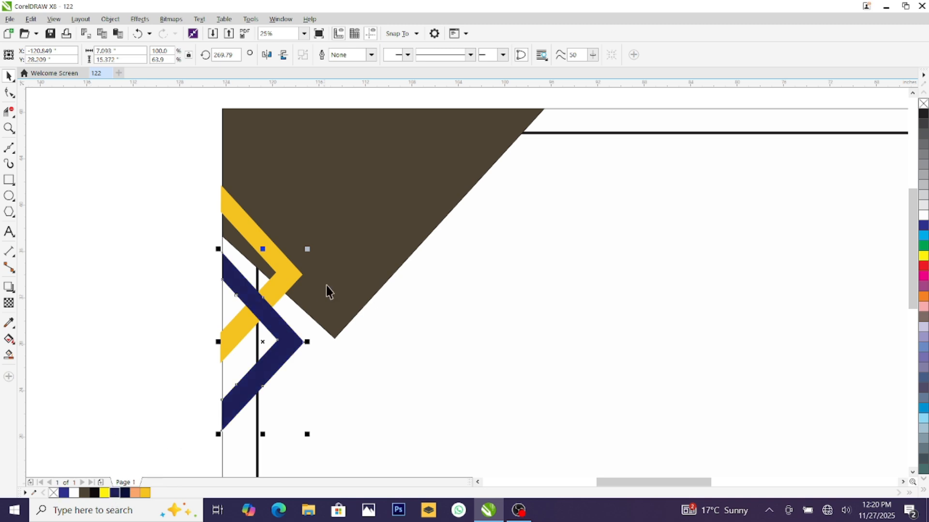
- Give the brown corner shape a diagonal linear gradient from dark navy at the corner to blue at the slanted edge
click(330, 277)
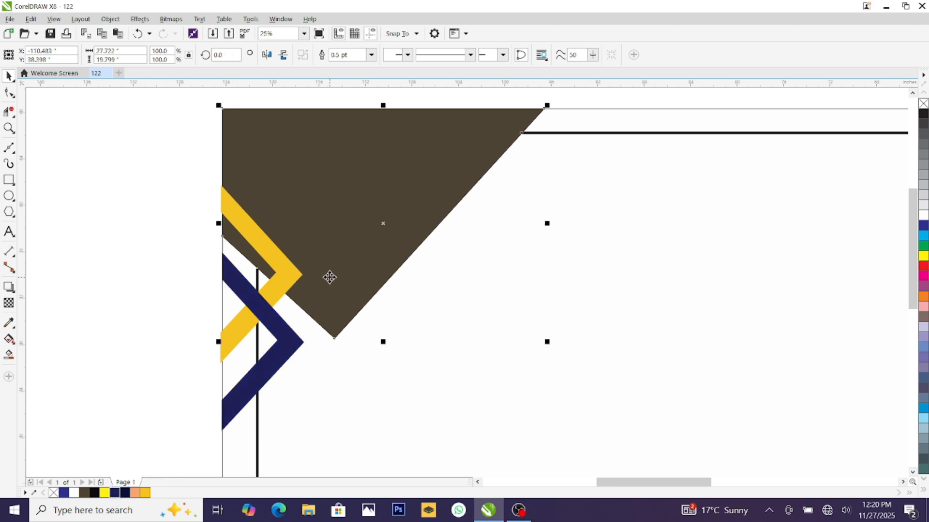
click(9, 338)
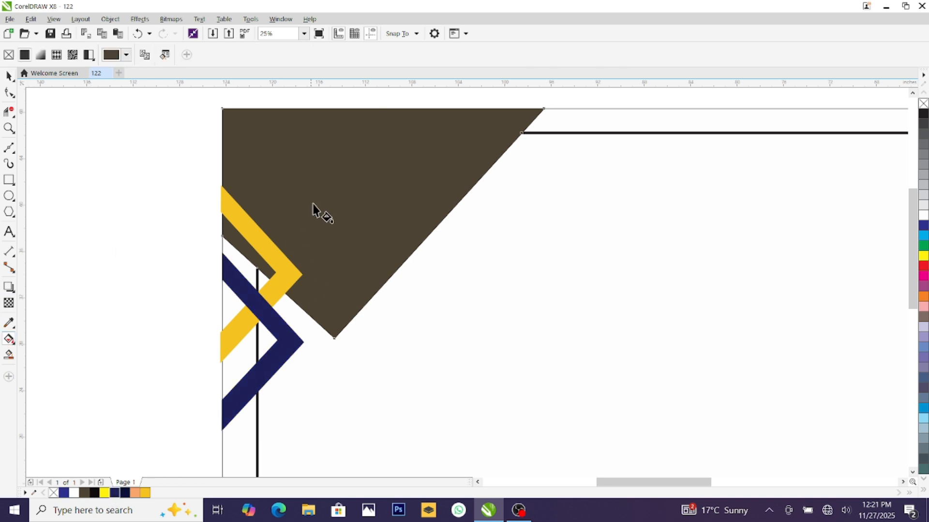
drag(285, 153, 391, 239)
click(285, 155)
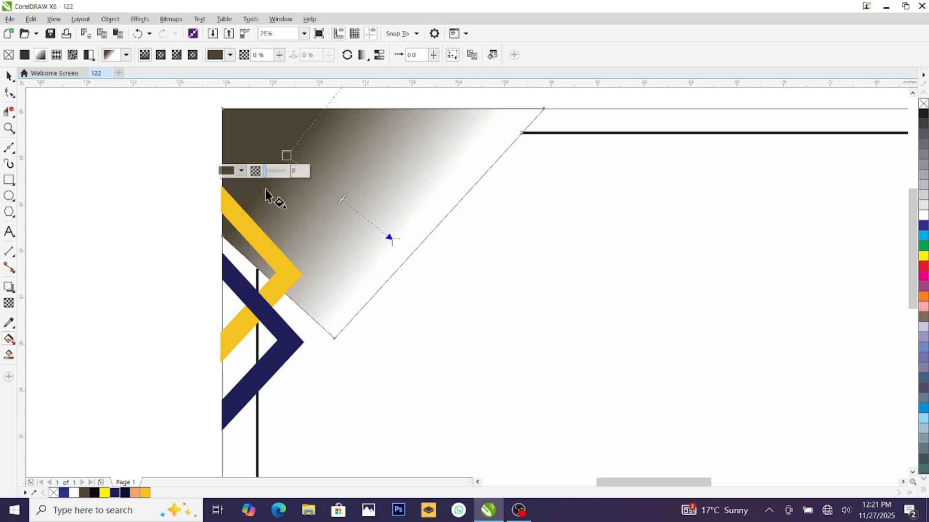
click(125, 493)
click(389, 238)
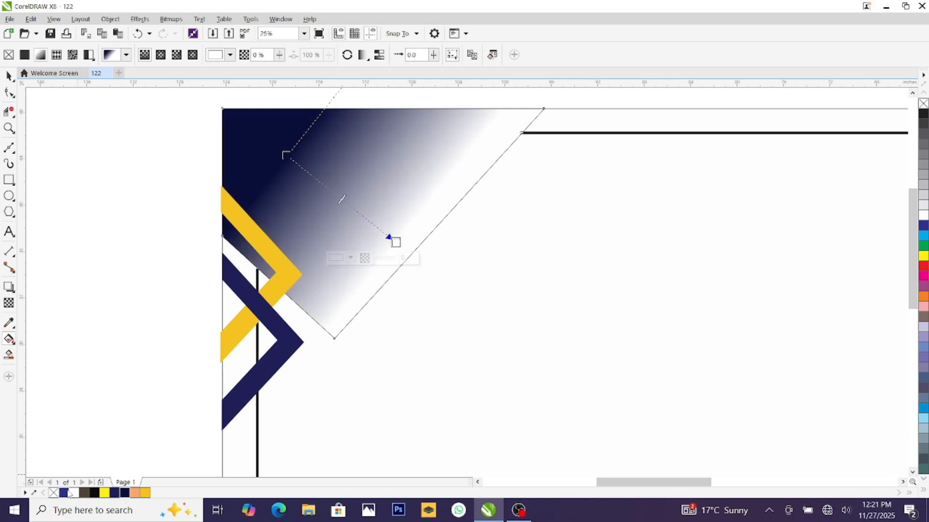
click(63, 493)
click(9, 76)
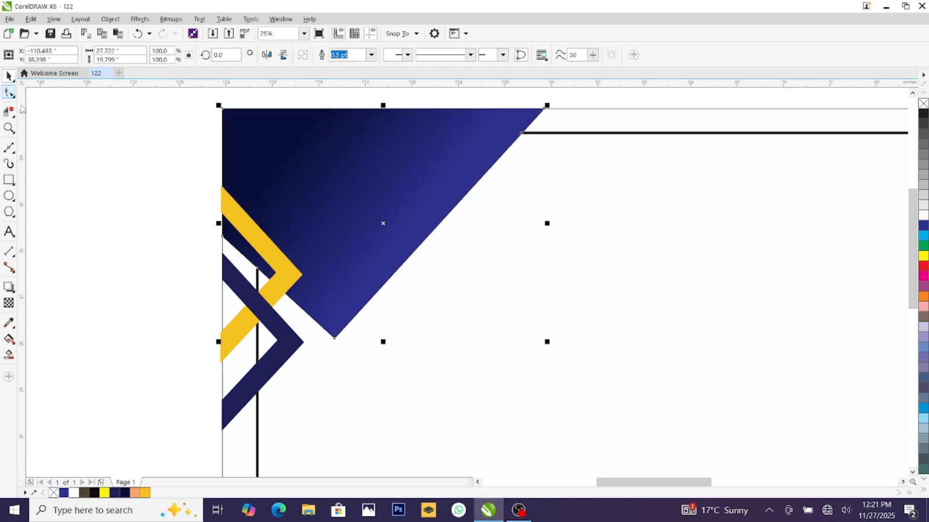
- Draw a straight line just inside the blue shape's slanted edge, from the frame's top edge to the shape's lower corner
click(8, 149)
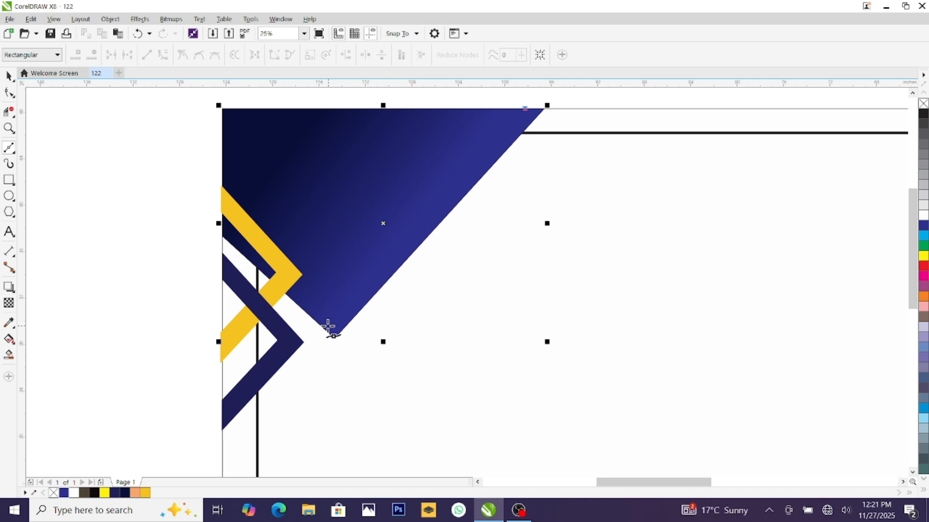
click(328, 326)
click(8, 76)
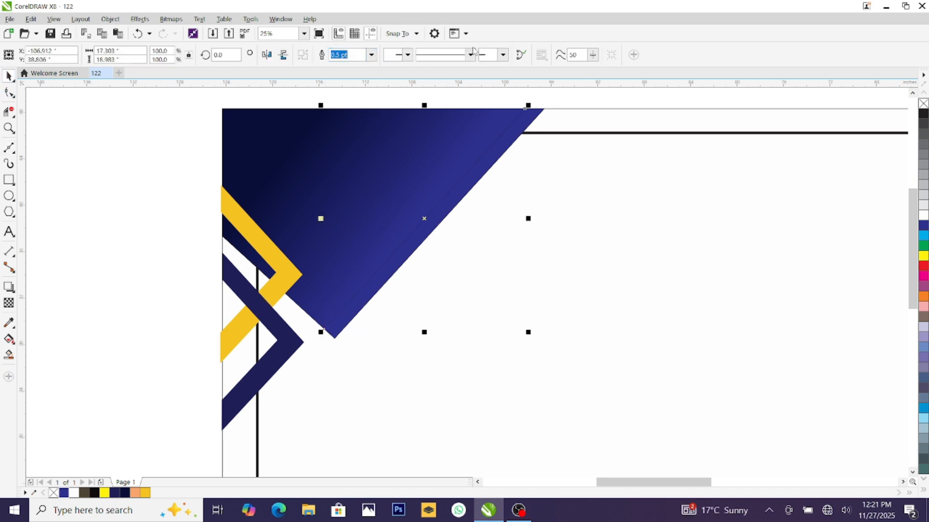
- Thicken the line's outline and color it golden yellow
click(373, 55)
click(342, 180)
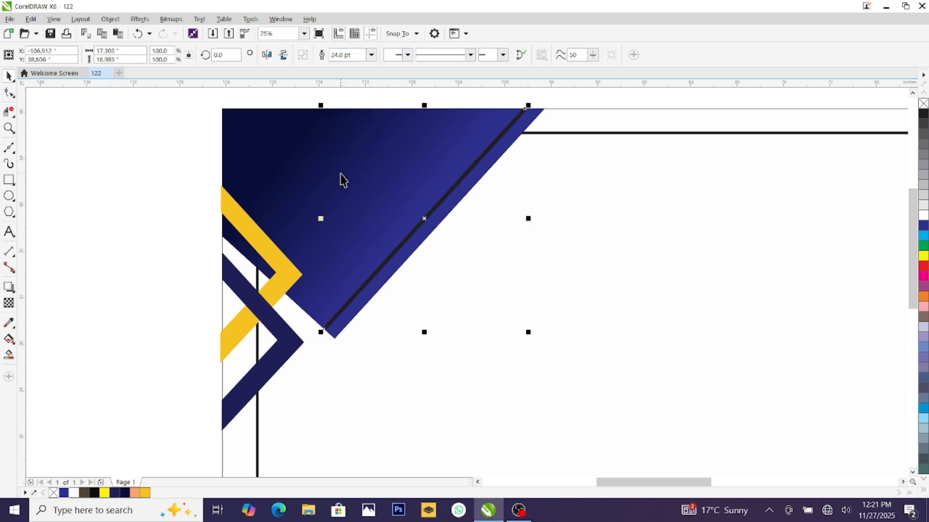
click(372, 55)
click(348, 168)
right_click(145, 493)
click(138, 395)
- Draw a rectangle about 24.2 by 42.1 inches beside the frame's lower-right corner and rotate it to about 330°
click(912, 472)
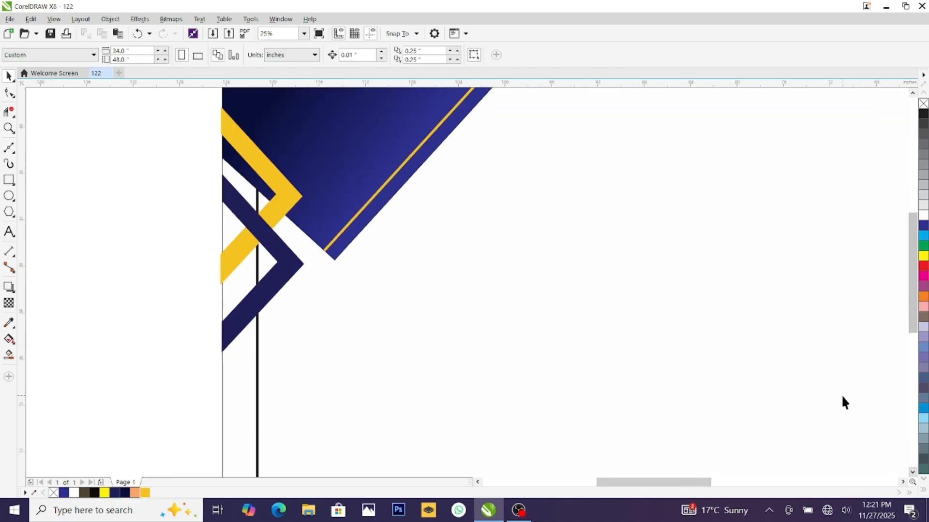
scroll(841, 394, down, 1)
click(902, 483)
click(913, 472)
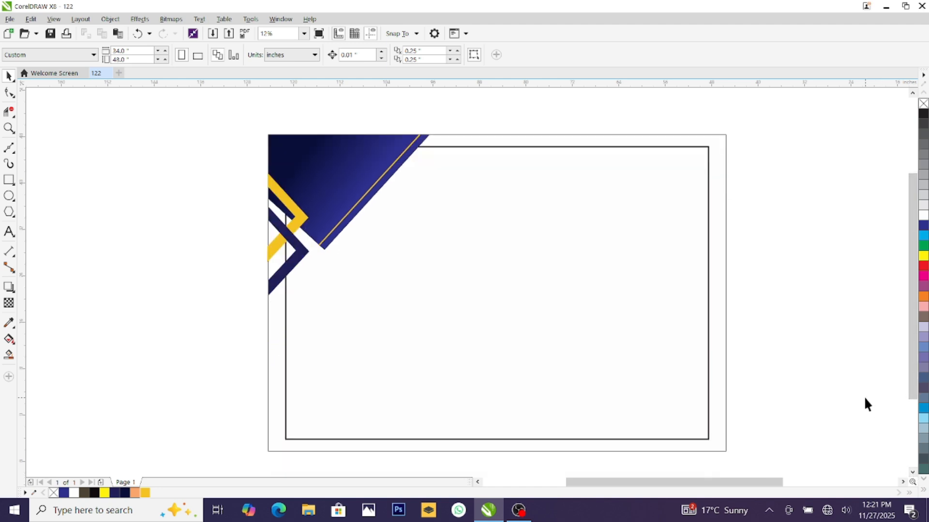
click(9, 180)
drag(739, 317, 877, 460)
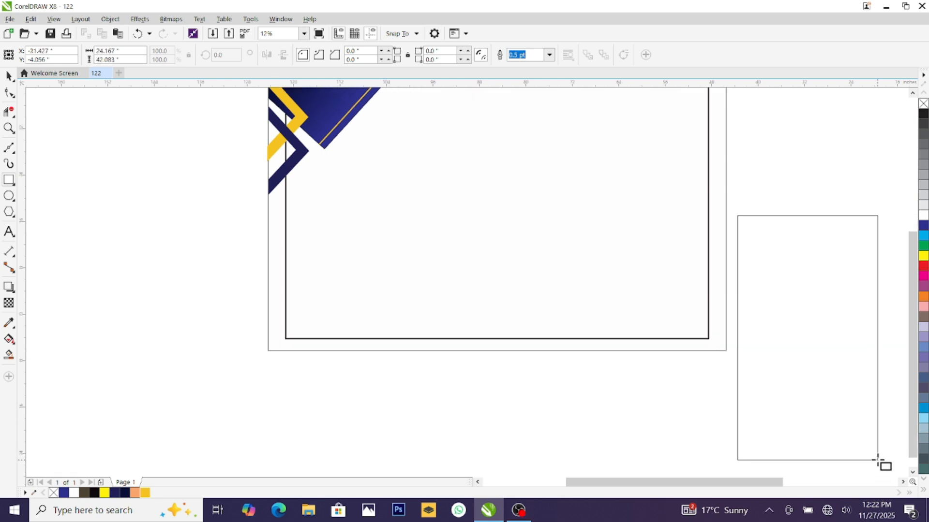
key(space)
click(786, 261)
drag(735, 213, 807, 194)
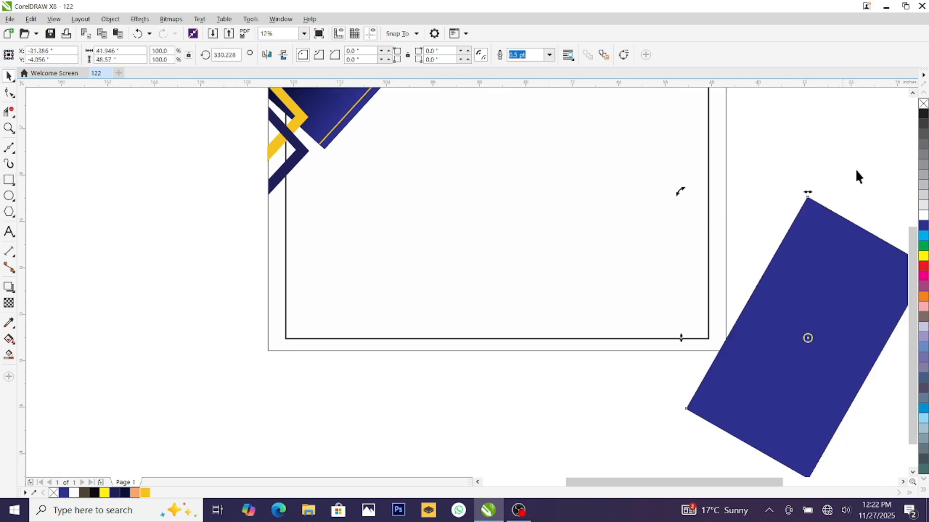
- Remove the rectangle's fill, tilt it to about 326° and move it over the frame's lower-right corner
click(923, 103)
drag(830, 281, 758, 259)
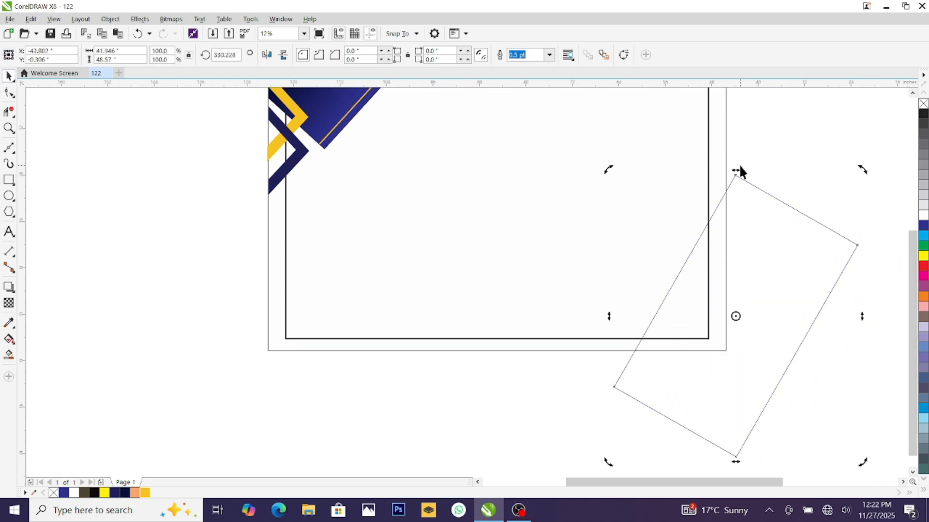
drag(862, 170, 871, 181)
drag(809, 273, 791, 253)
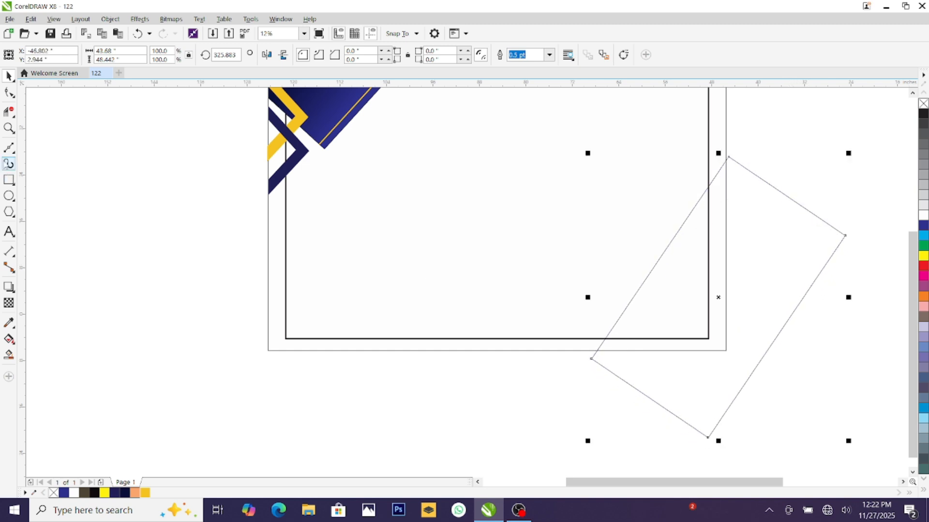
- Delete the rectangle's segments outside the frame, keeping only the diagonal line across the lower-right corner
click(8, 112)
click(802, 300)
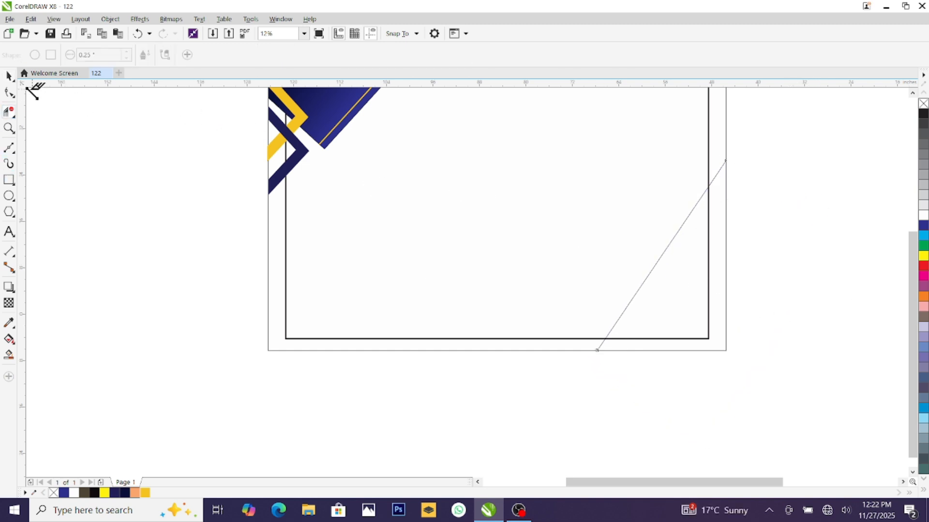
click(9, 76)
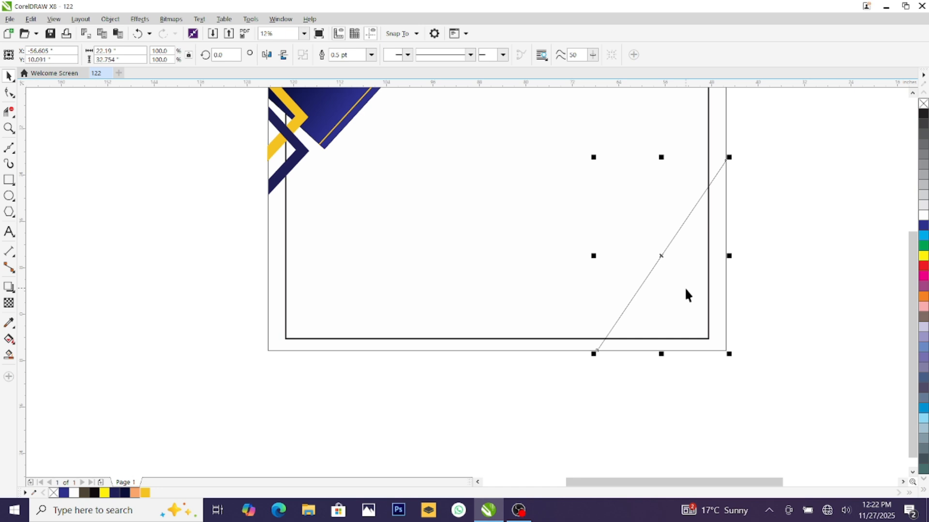
click(708, 276)
- Rotate the diagonal line to about 352° and slide it down so it crosses the frame's right and bottom outer edges
click(656, 264)
click(657, 261)
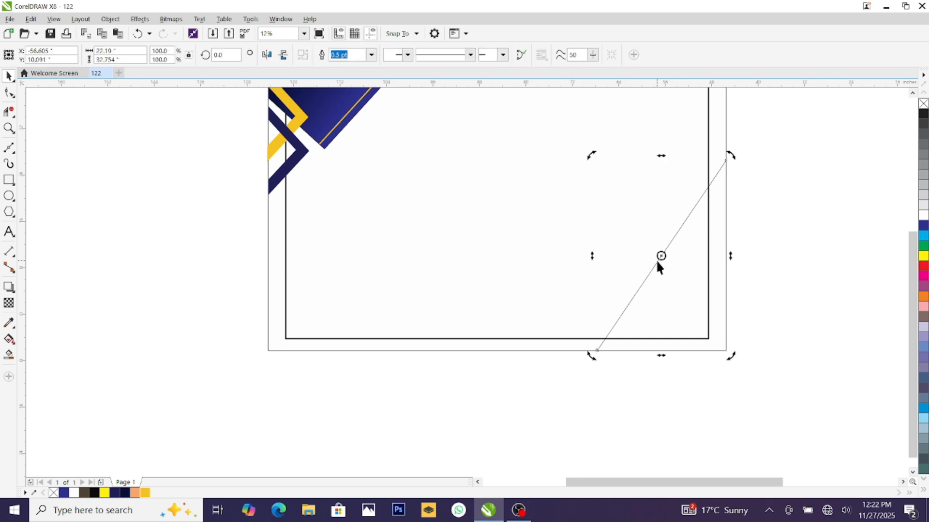
drag(730, 155, 743, 168)
click(758, 217)
click(686, 228)
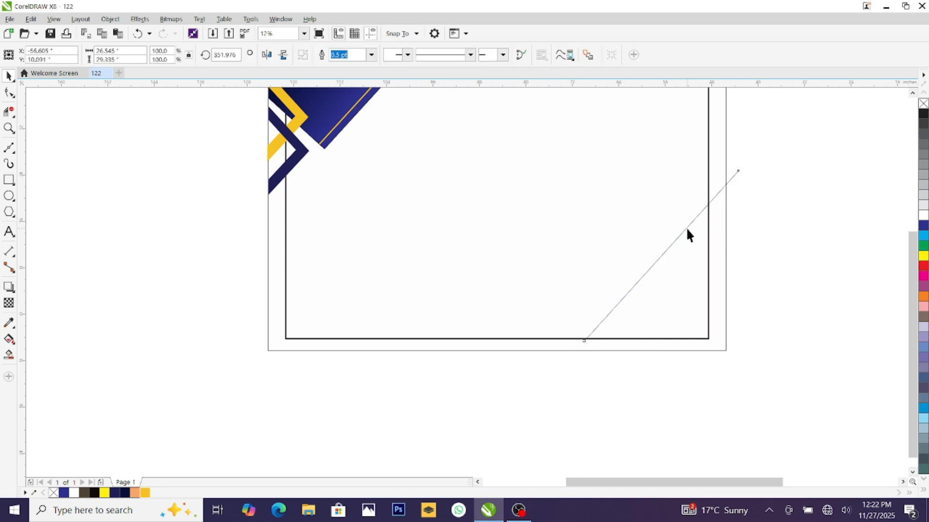
drag(686, 228, 675, 245)
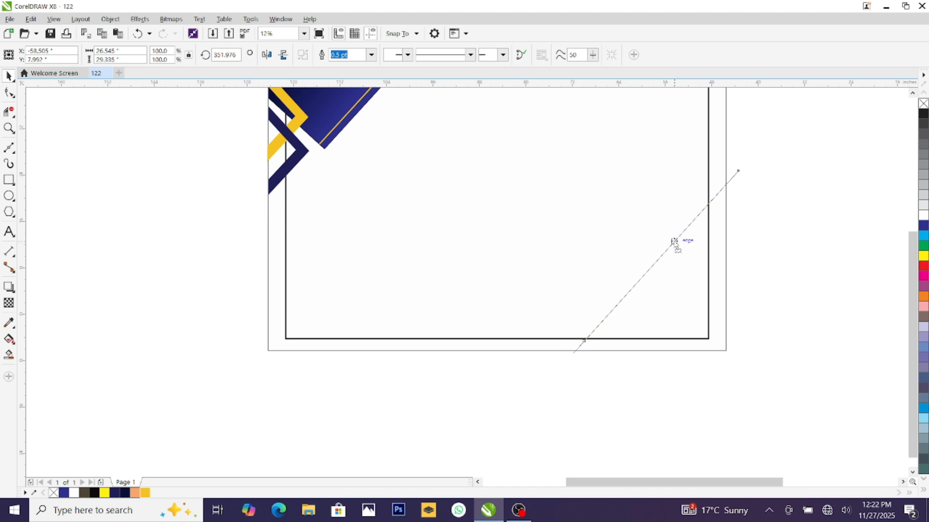
click(771, 254)
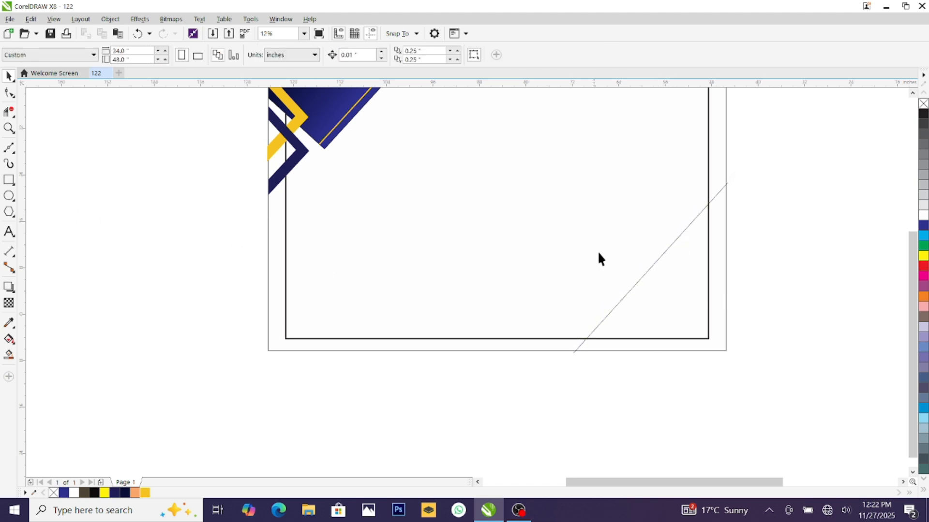
- Trim both ends of the diagonal line where they overhang the outer frame
scroll(723, 179, up, 3)
click(9, 112)
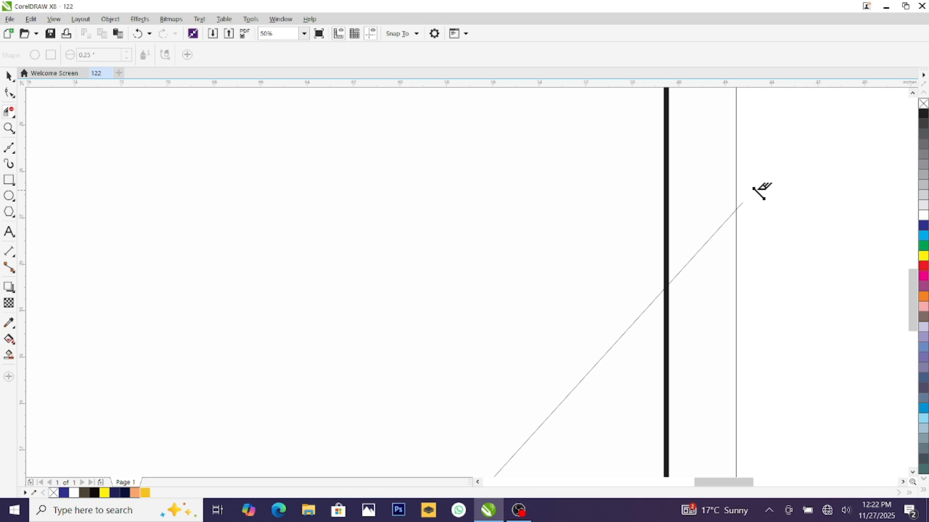
click(739, 211)
scroll(462, 399, down, 3)
scroll(460, 379, up, 3)
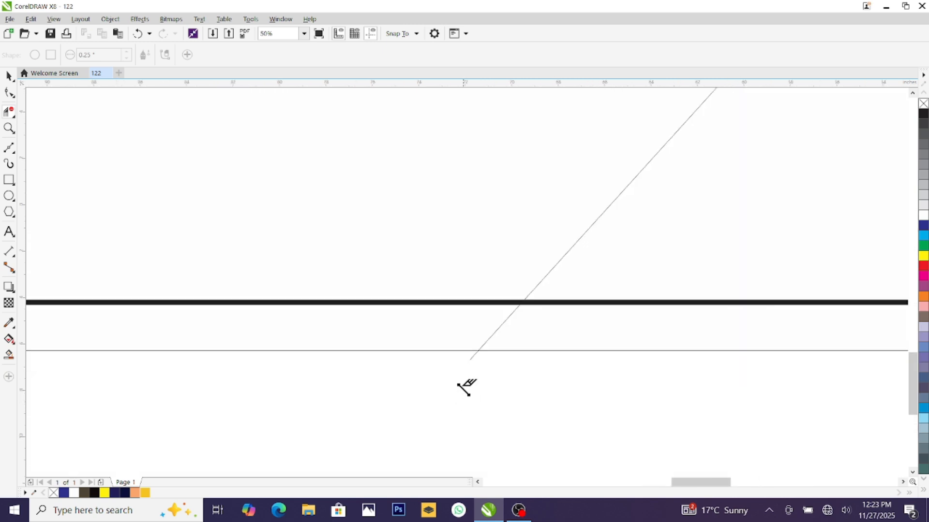
scroll(776, 358, down, 3)
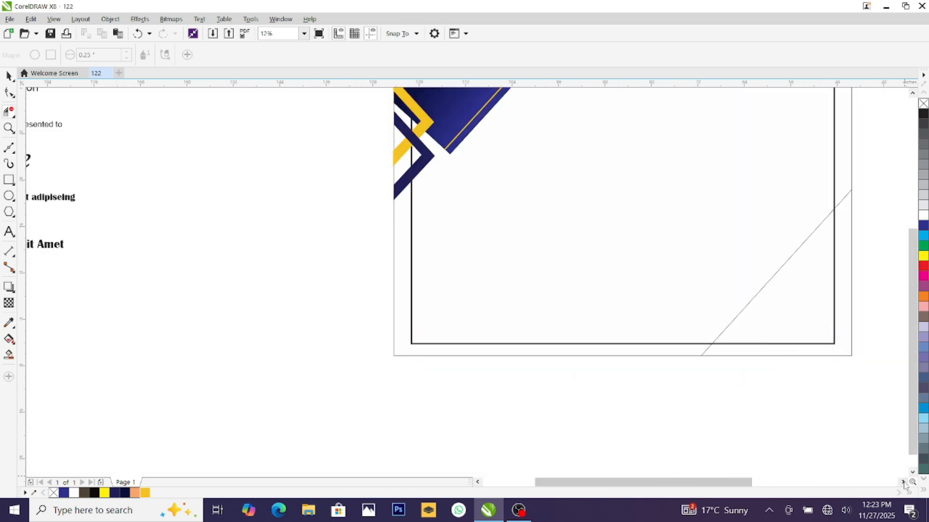
- Fill the frame's lower-right corner beyond the diagonal with dark brown and weld the filled pieces into one triangle
click(9, 356)
click(692, 302)
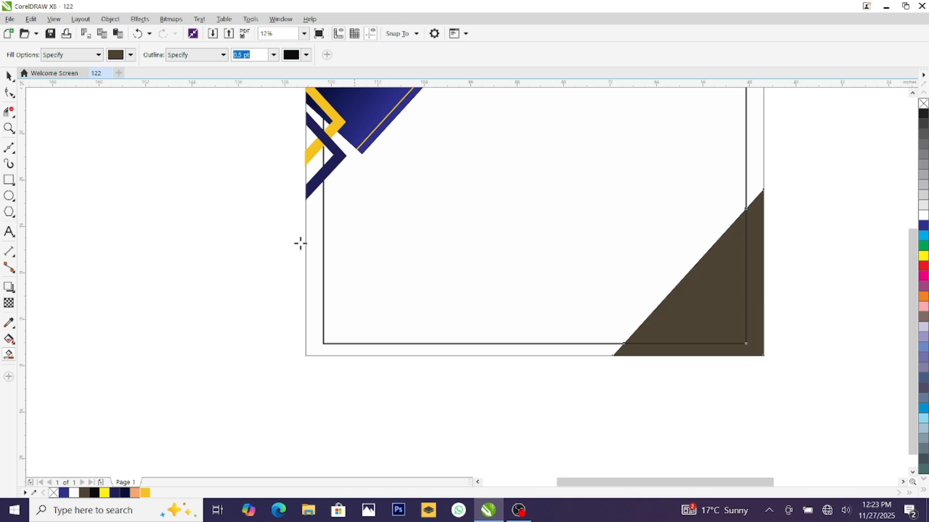
click(9, 76)
click(760, 312)
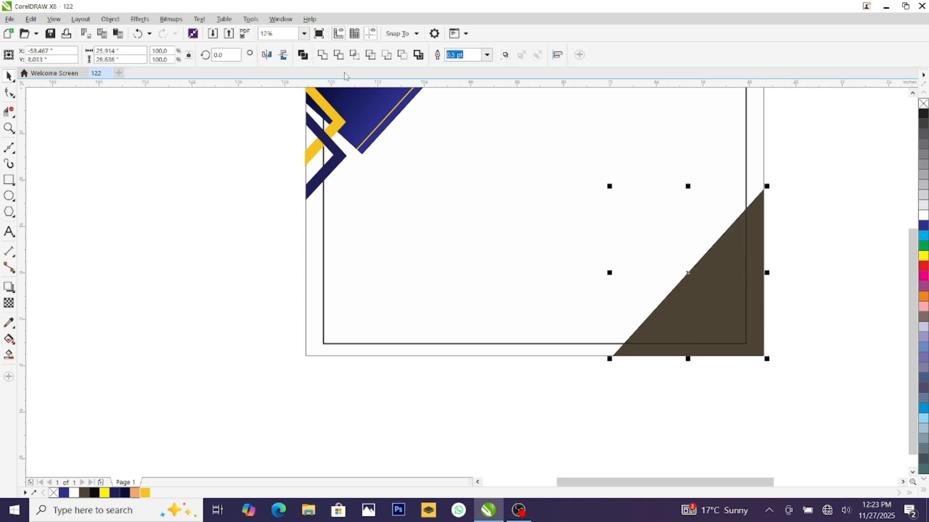
click(683, 148)
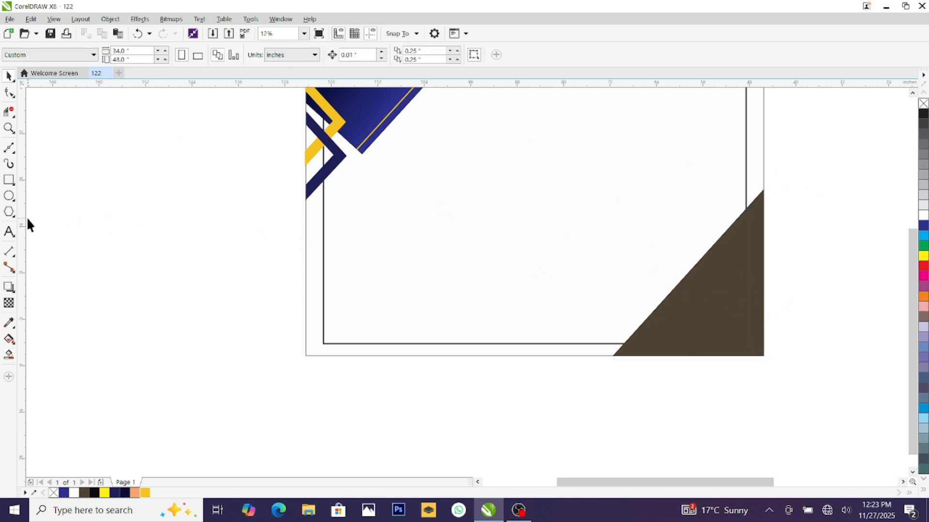
- Draw a three-sided polygon beside the frame and rotate it to about 91° so it points left, about 7.6 by 14 inches
click(9, 212)
drag(813, 202, 902, 259)
click(8, 76)
click(827, 230)
drag(810, 196, 828, 271)
click(459, 207)
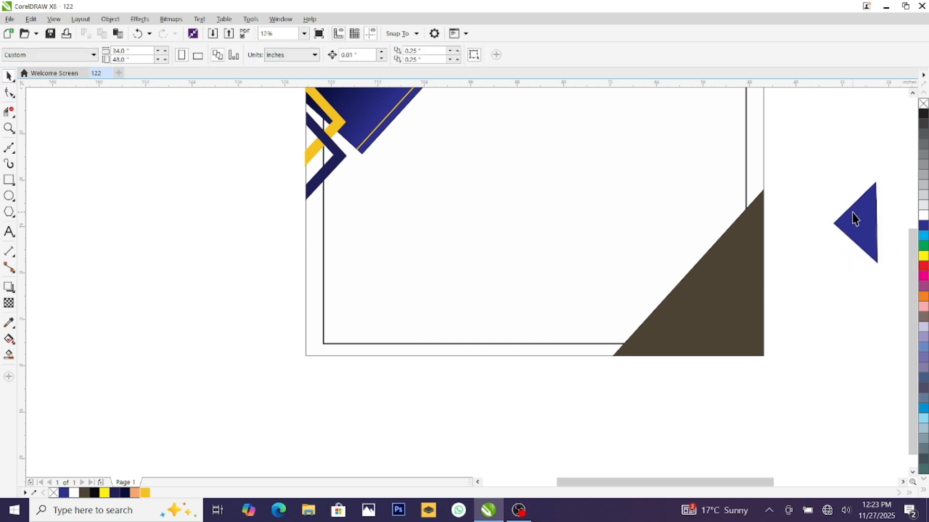
- Place the small triangle, unfilled, on the frame's right edge over the brown triangle's tip and rotate it flush to about 90°
drag(858, 221, 745, 184)
click(746, 184)
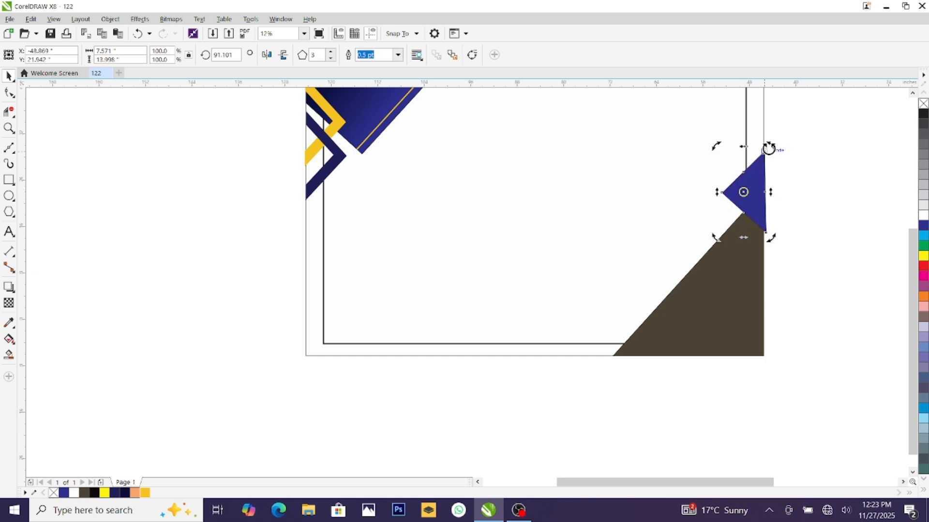
drag(770, 149, 774, 149)
scroll(790, 149, up, 2)
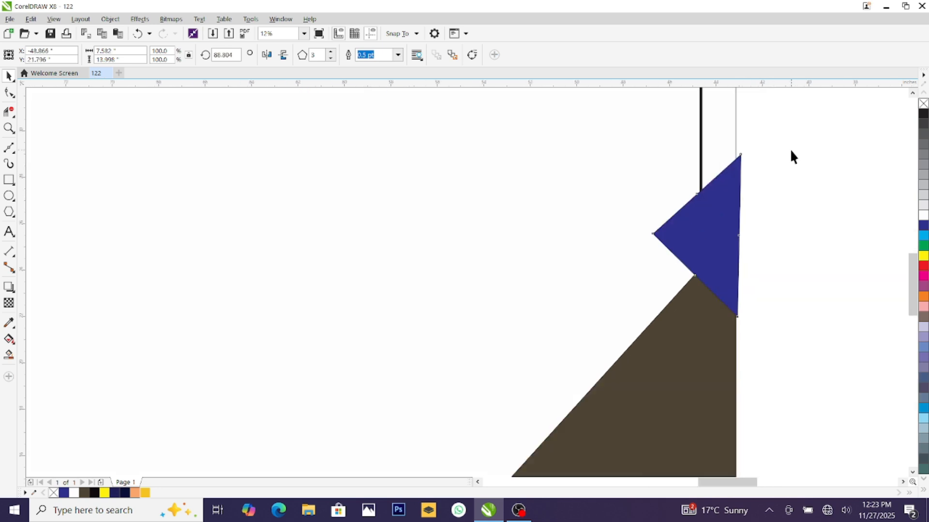
drag(509, 151, 506, 151)
drag(646, 257, 640, 255)
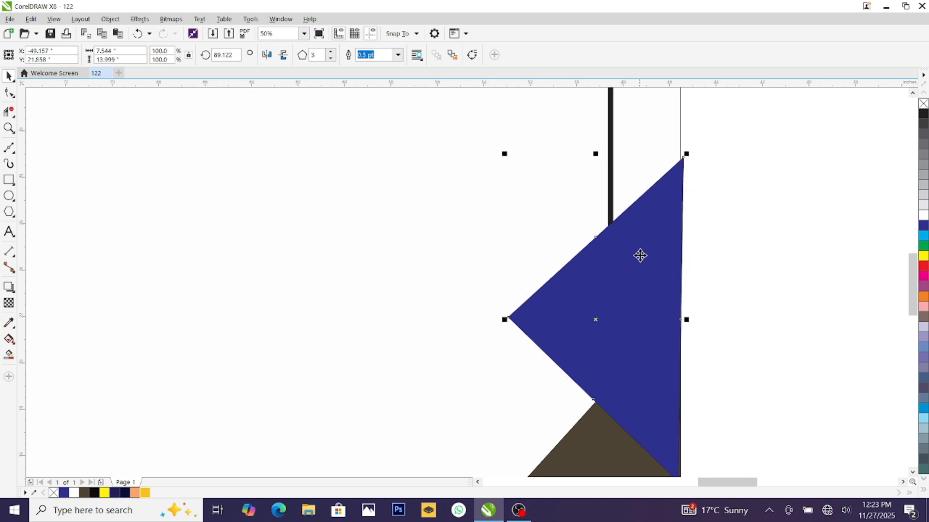
click(922, 104)
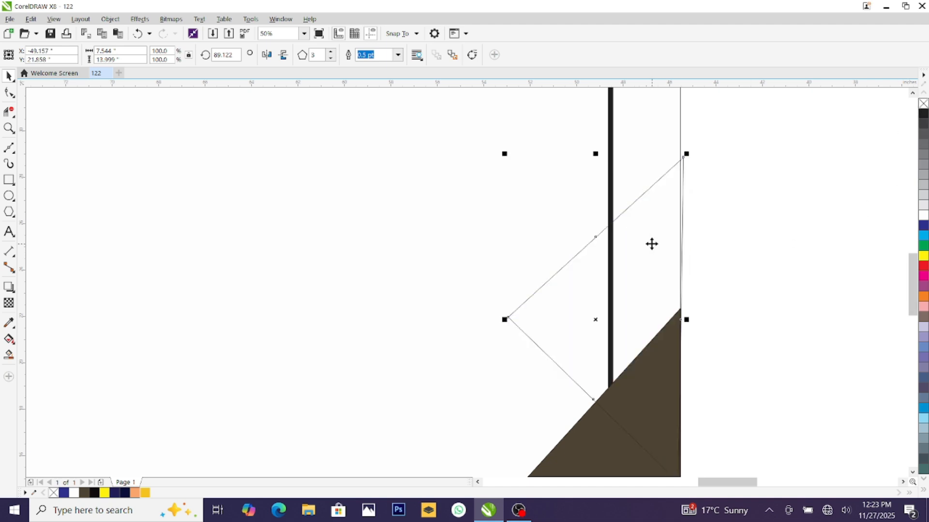
click(651, 243)
drag(501, 152, 501, 151)
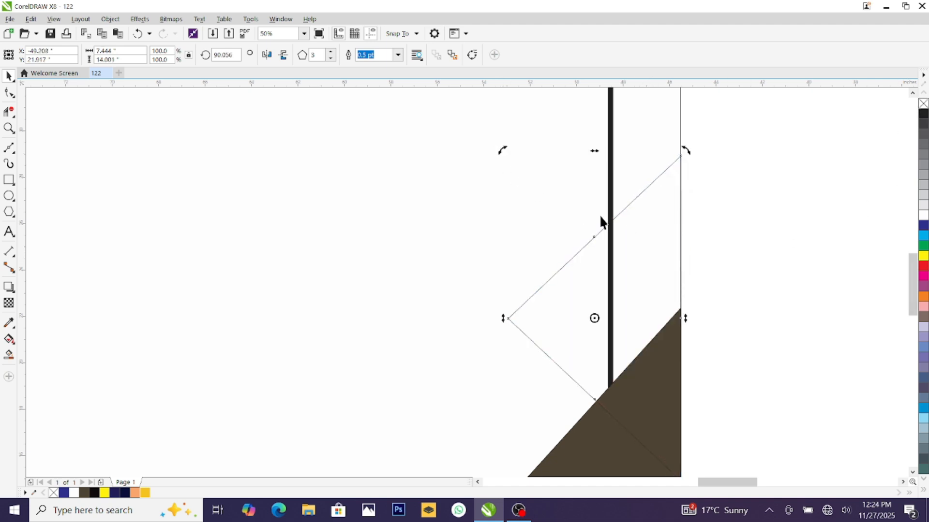
- Fill the small triangle on the frame's right edge golden yellow
scroll(835, 295, down, 3)
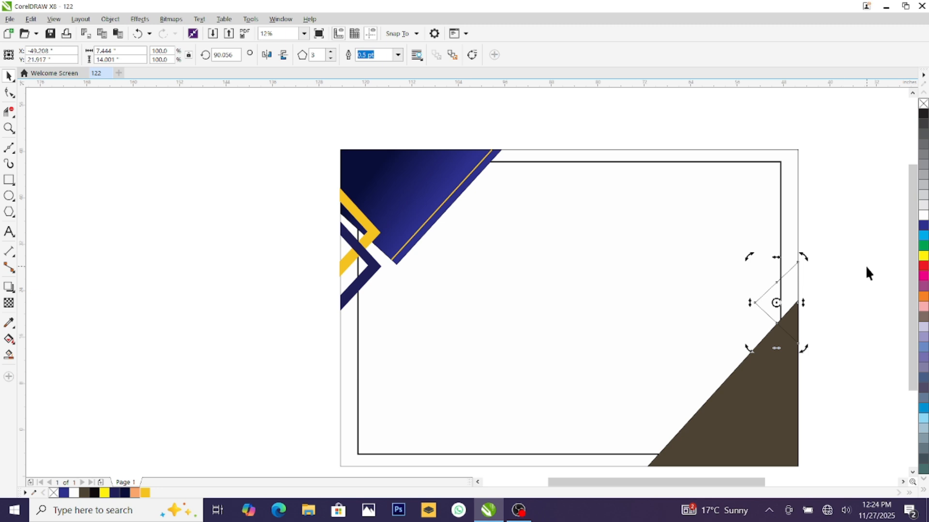
click(145, 493)
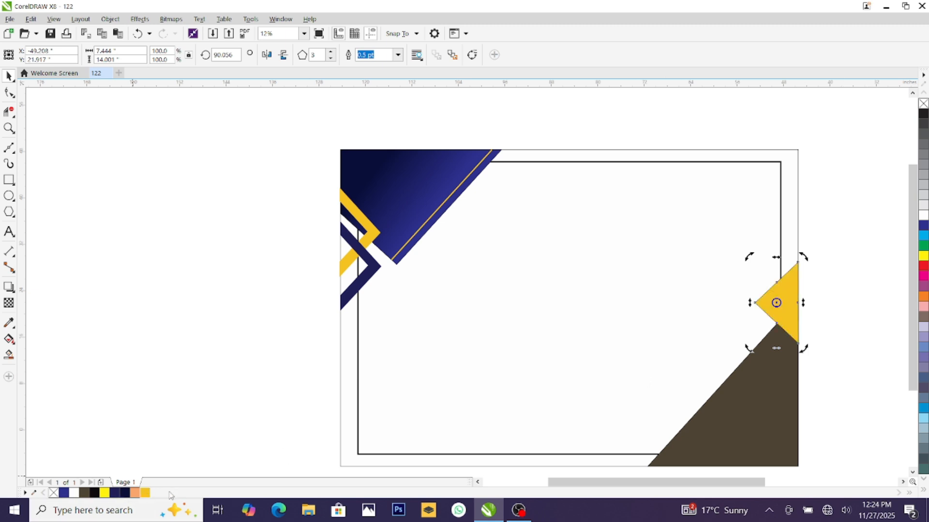
click(874, 140)
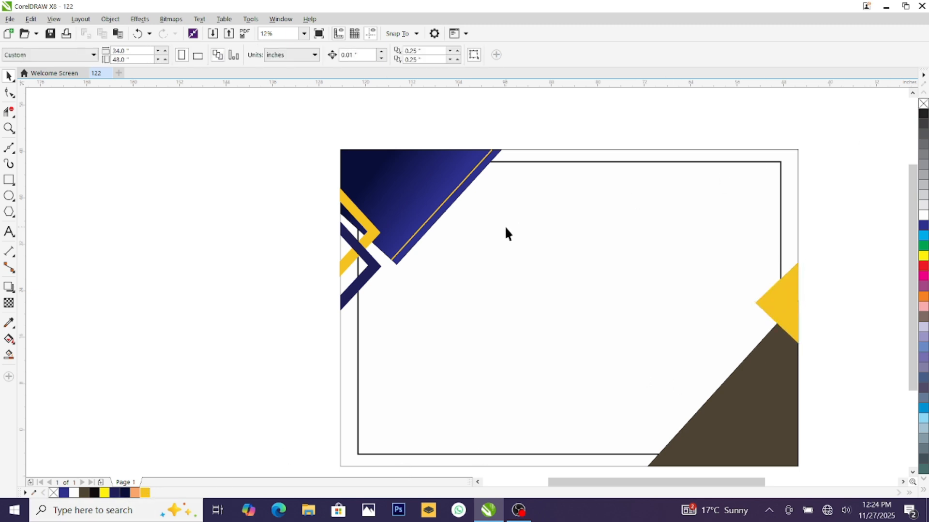
- Place a horizontally mirrored copy of the navy chevron below the yellow triangle's tip, behind the yellow and brown triangles
drag(374, 276, 758, 324)
click(266, 55)
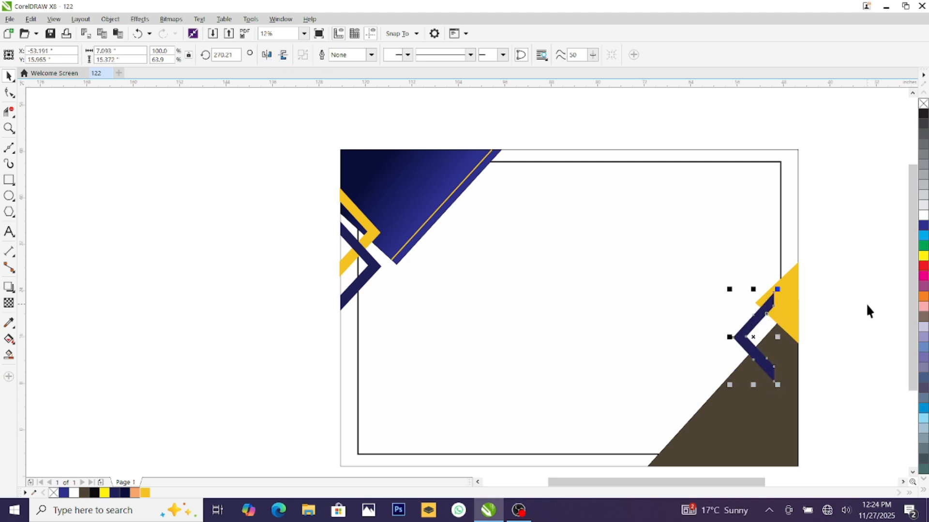
key(ctrl+Page_Down)
key(ctrl+Page_Down)
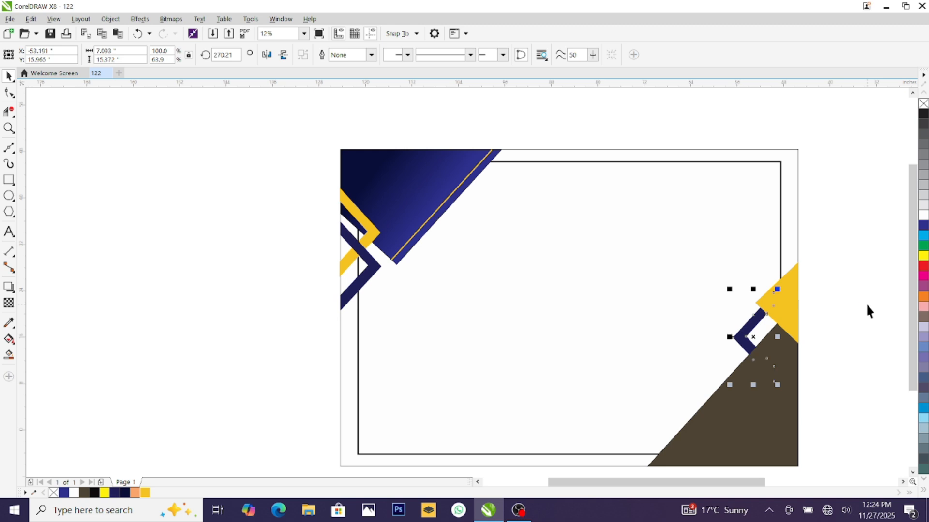
key(Escape)
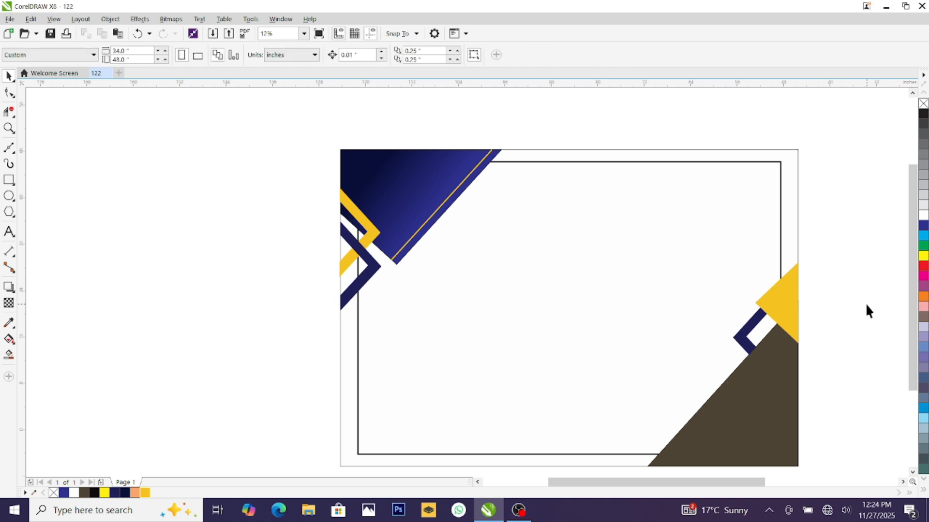
click(13, 218)
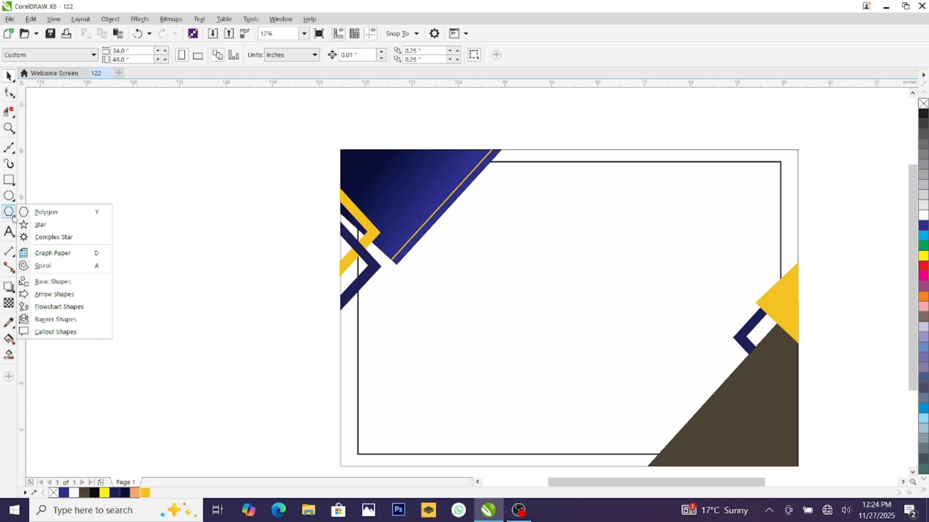
click(56, 188)
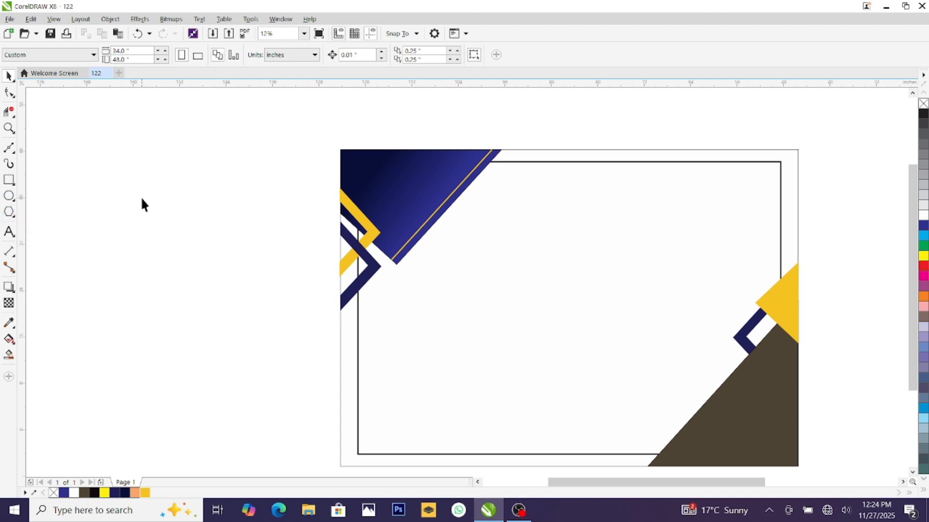
- Draw a horizontal line about 35.75 inches long with the Pen tool and center it across the middle of the frame
click(8, 147)
key(space)
click(7, 150)
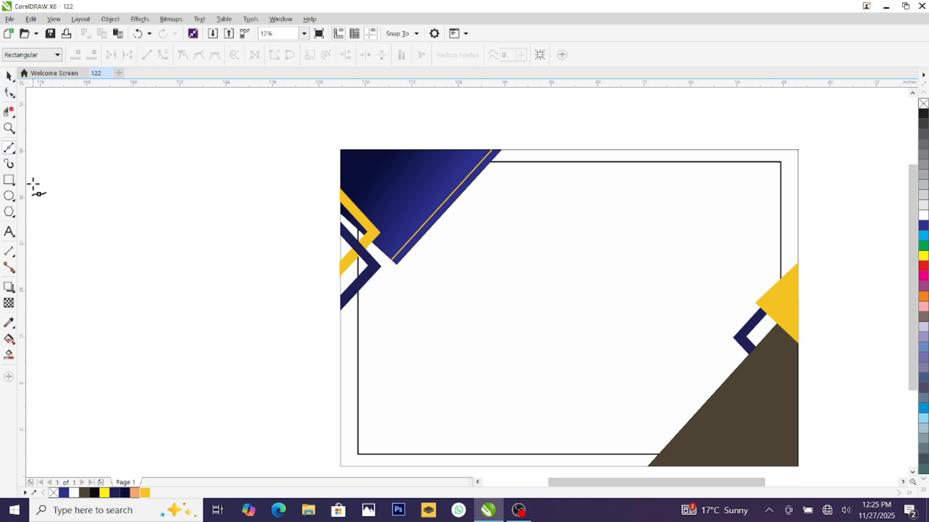
click(12, 151)
click(36, 184)
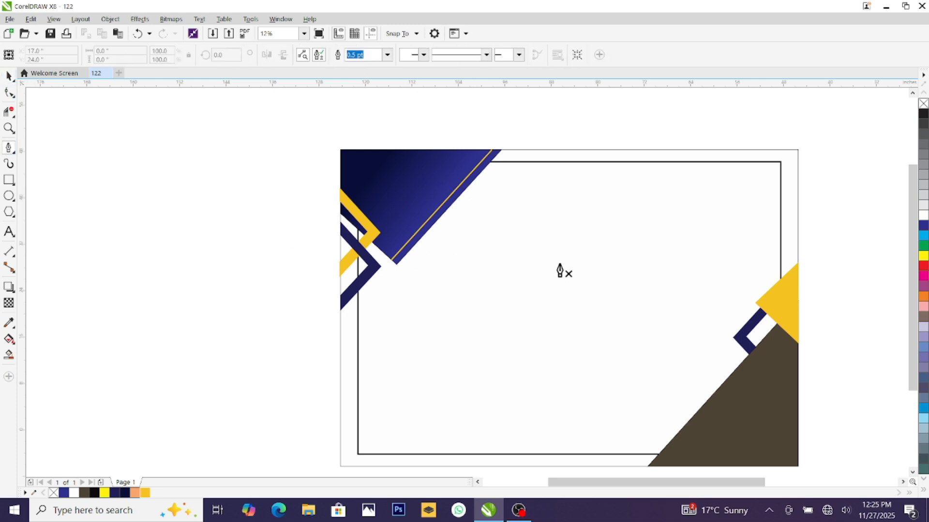
click(478, 289)
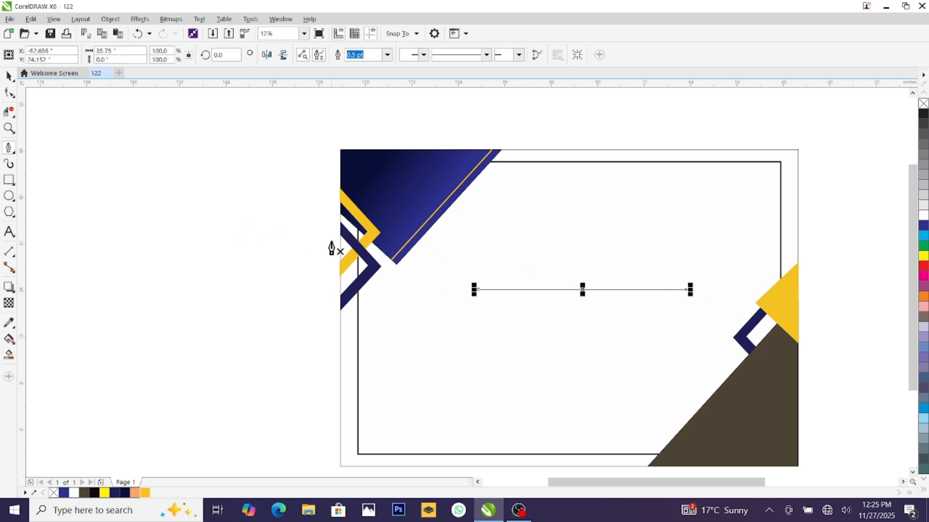
key(space)
drag(562, 289, 544, 289)
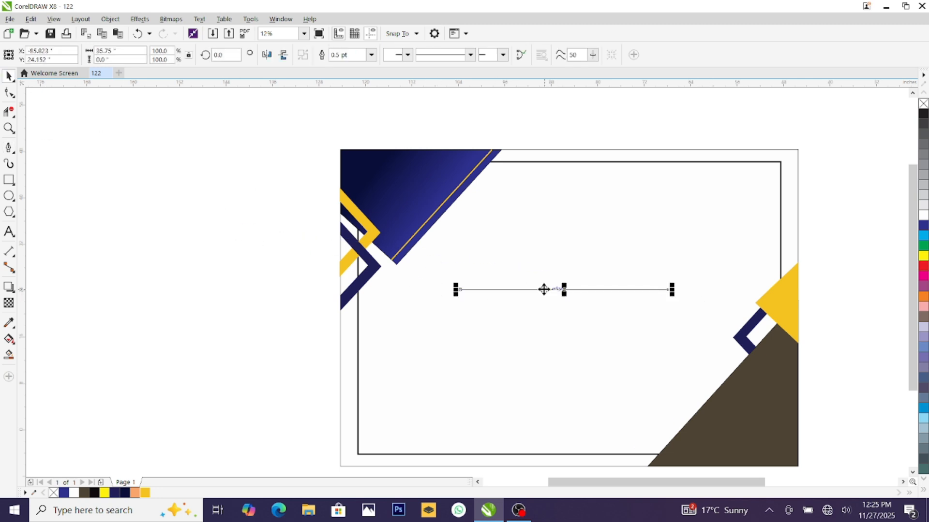
click(259, 309)
- Move all the prepared certificate text blocks from their distant spot to the empty area just beside the frame's left edge
click(478, 482)
click(477, 482)
click(477, 482)
drag(68, 146, 339, 452)
drag(208, 309, 497, 348)
scroll(902, 484, right, 5)
click(272, 256)
- Place the "Certificate" heading at the frame's top center, enlarge it to about 271 pt and fill it golden yellow
click(244, 222)
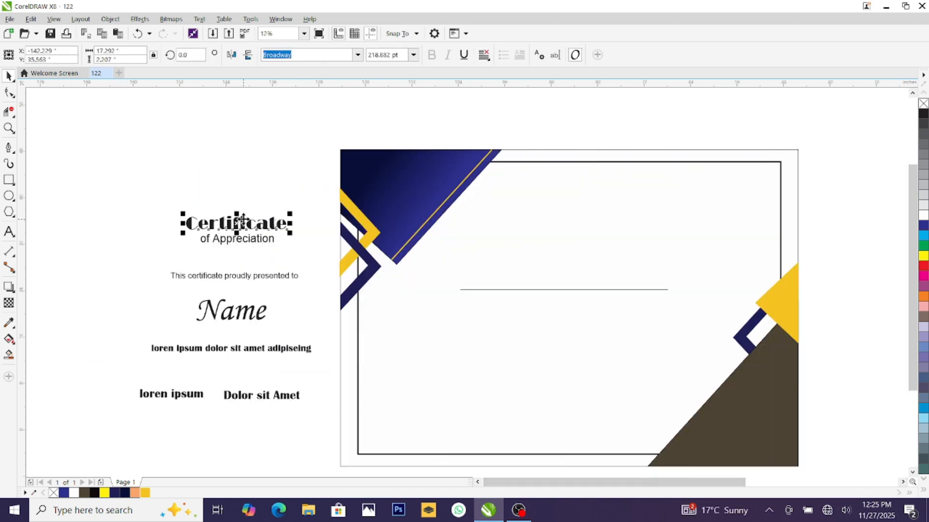
drag(244, 222, 585, 205)
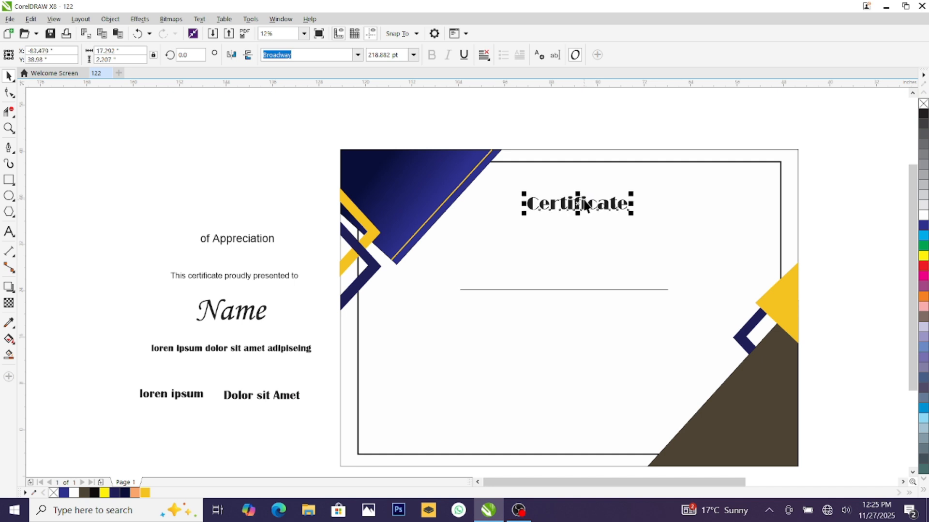
drag(632, 193, 657, 183)
drag(604, 202, 582, 201)
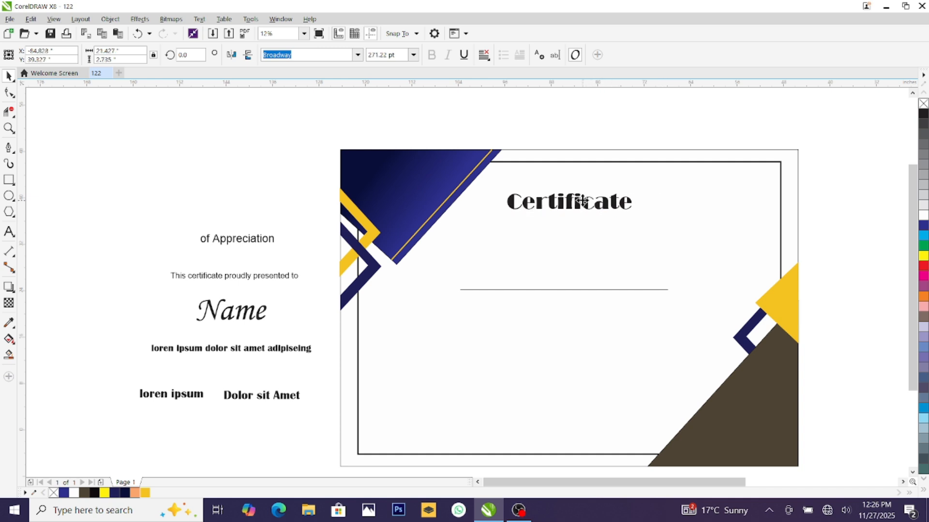
click(145, 492)
- Center "of Appreciation" directly under the "Certificate" heading, enlarge it to about 171 pt and fill it golden yellow
click(231, 237)
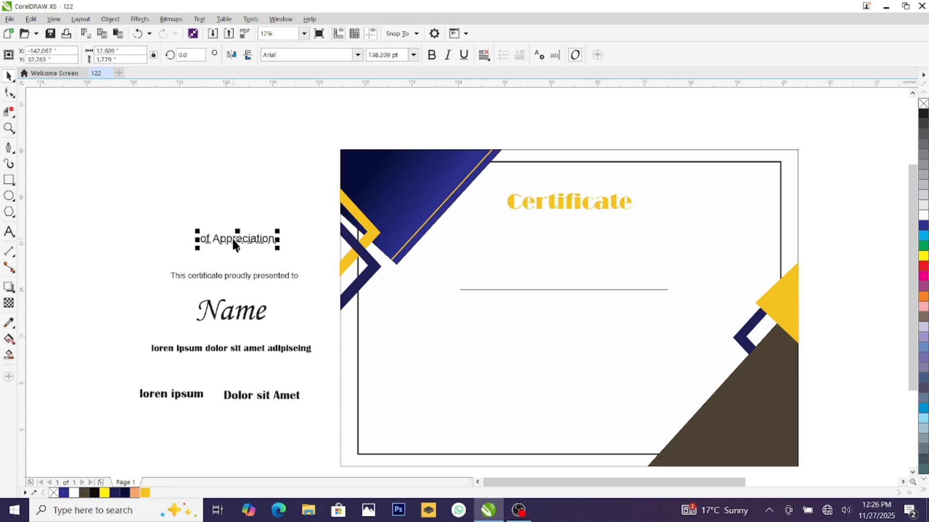
drag(232, 238, 625, 209)
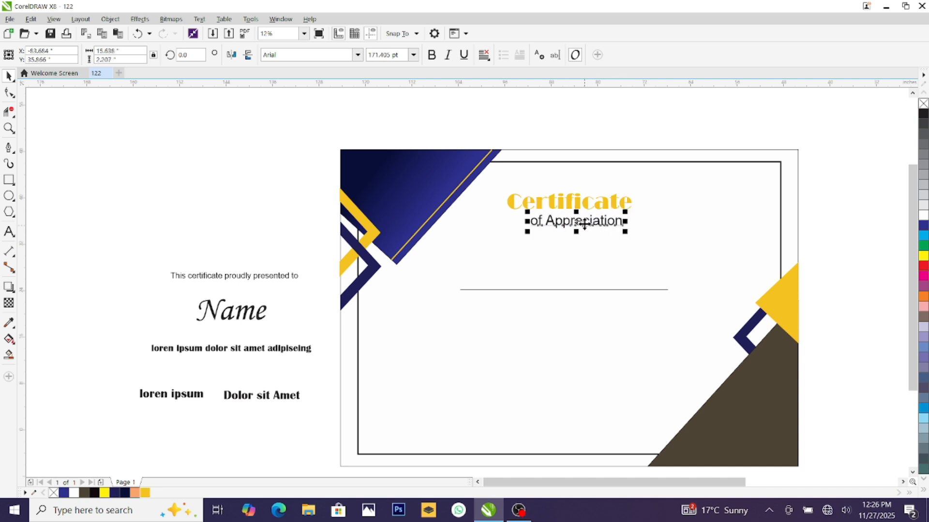
drag(583, 225, 578, 231)
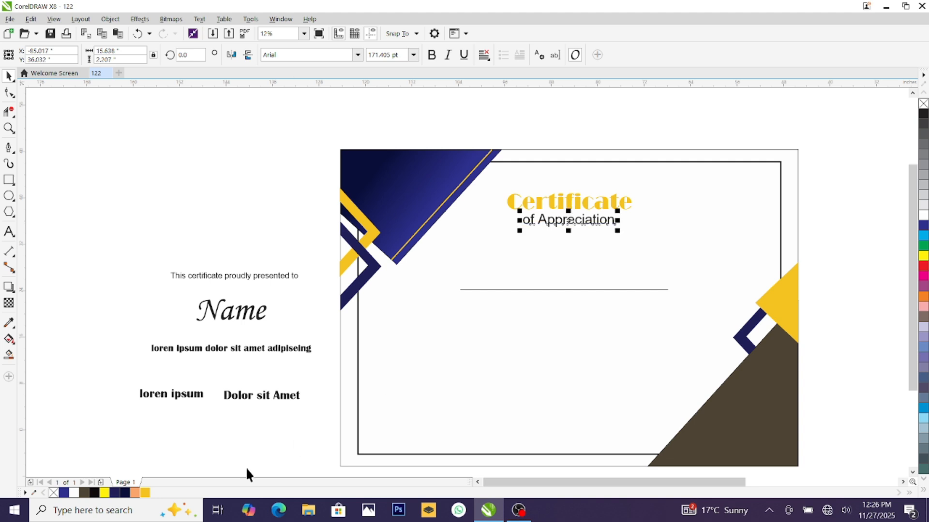
click(145, 492)
click(117, 414)
- Place "This certificate proudly presented to" and "Name" above the center line, and "loren ipsum dolor sit amet adipiscing" below it
click(219, 276)
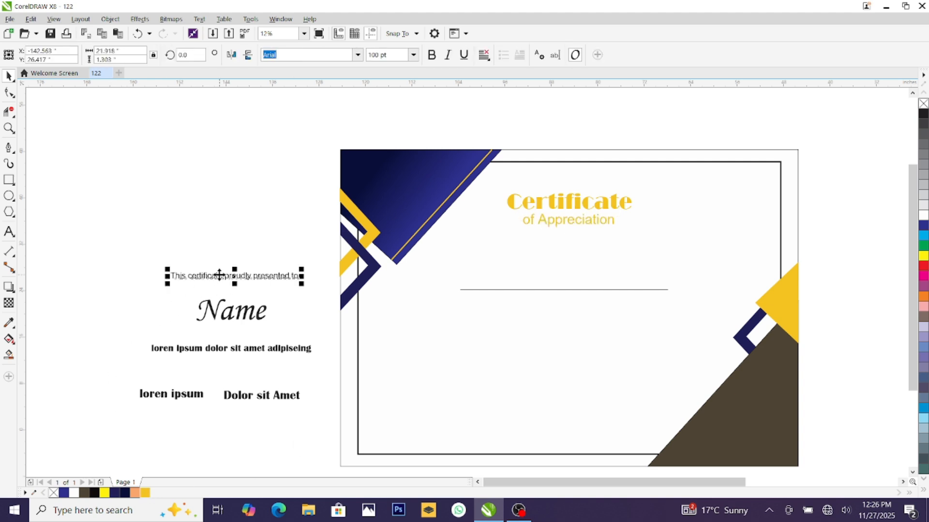
drag(219, 275, 550, 246)
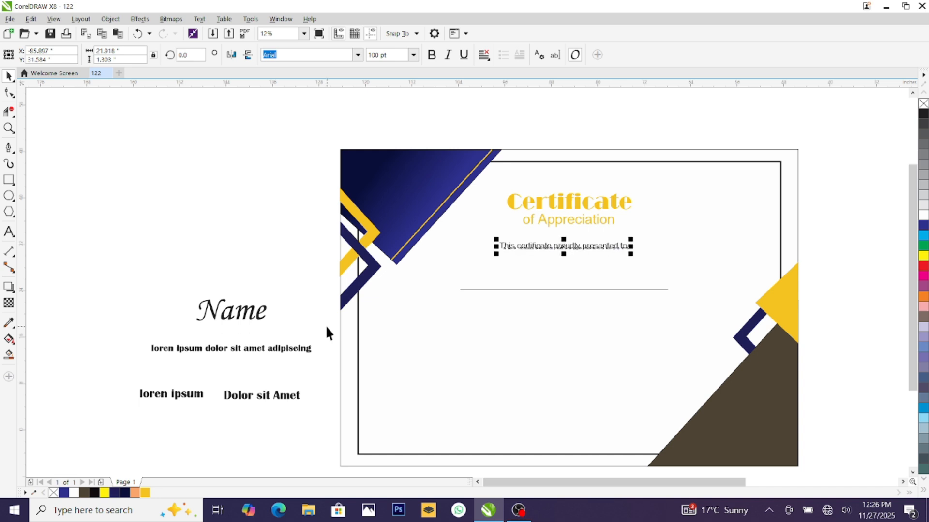
click(224, 312)
drag(224, 312, 556, 278)
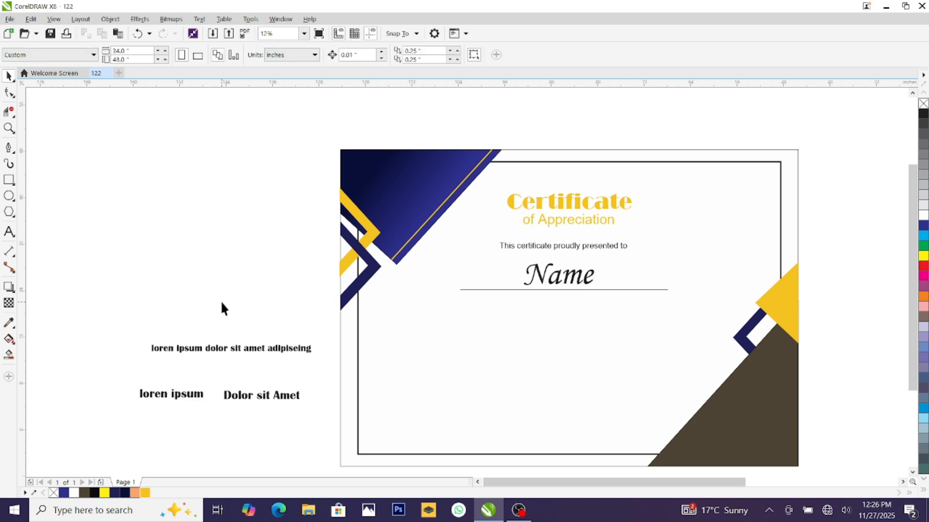
click(195, 349)
drag(194, 349, 532, 330)
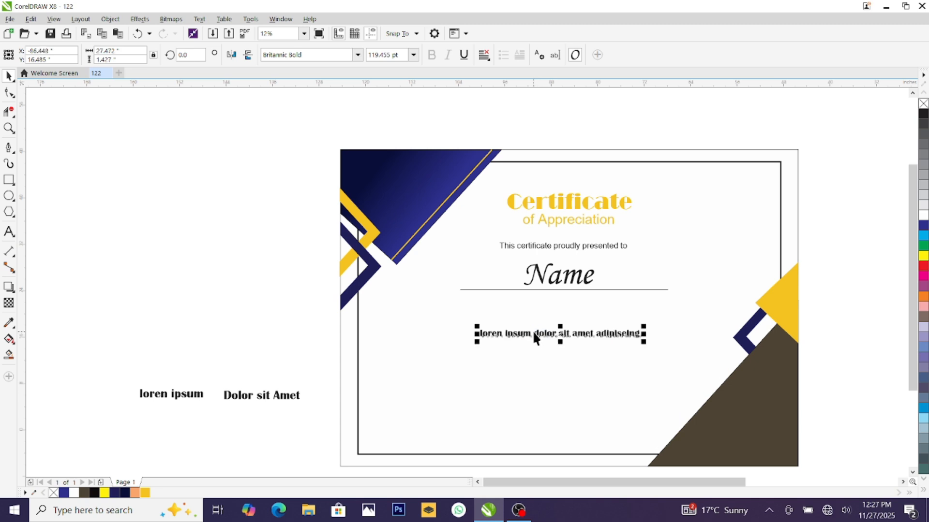
- Place "loren ipsum" and "Dolor sit Amet" side by side near the frame's lower edge as signature labels
click(164, 400)
drag(165, 400, 460, 412)
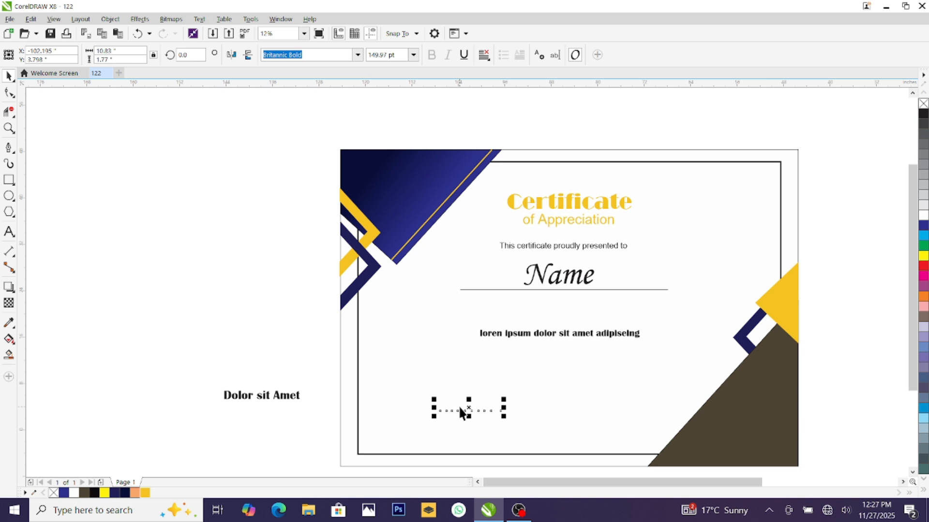
drag(263, 398, 607, 408)
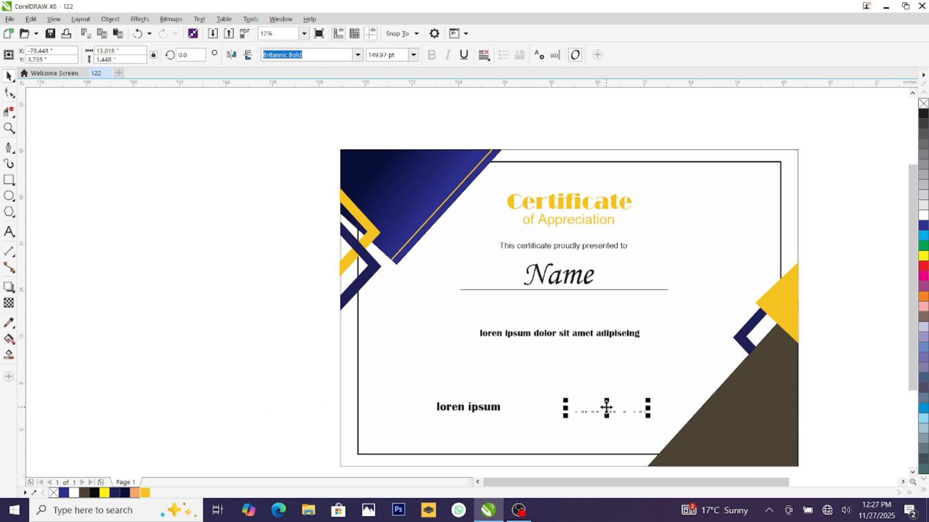
click(275, 377)
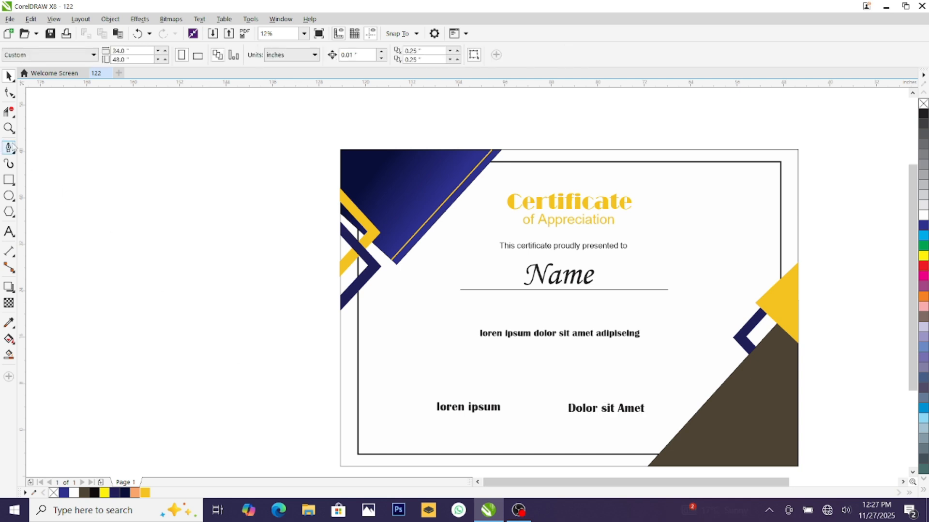
- Draw a horizontal line about 10.75 inches long under "loren ipsum" and set its outline width to 10 pt
click(7, 149)
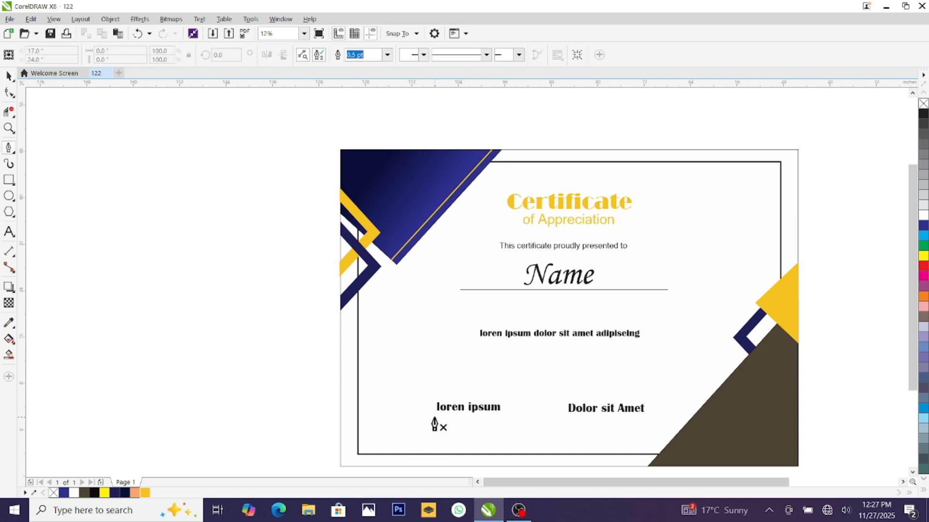
click(500, 417)
click(387, 54)
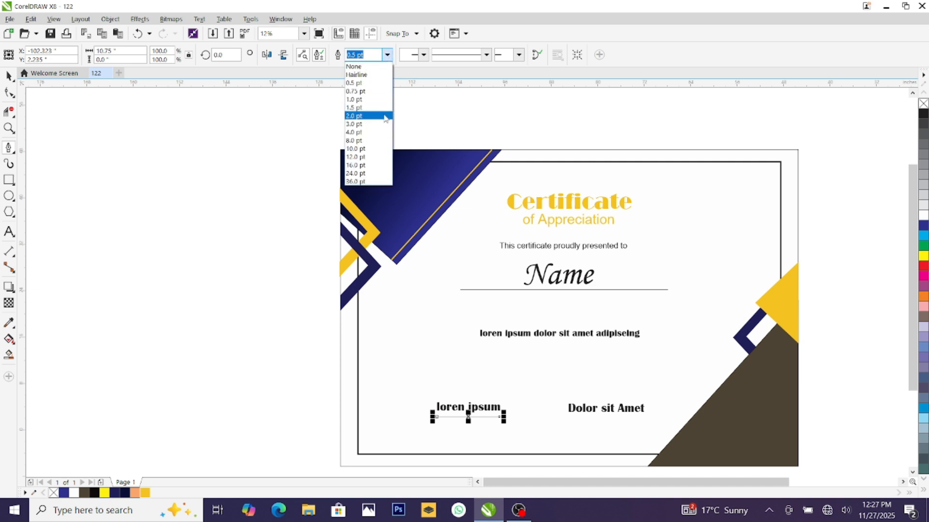
click(377, 131)
click(387, 55)
click(364, 148)
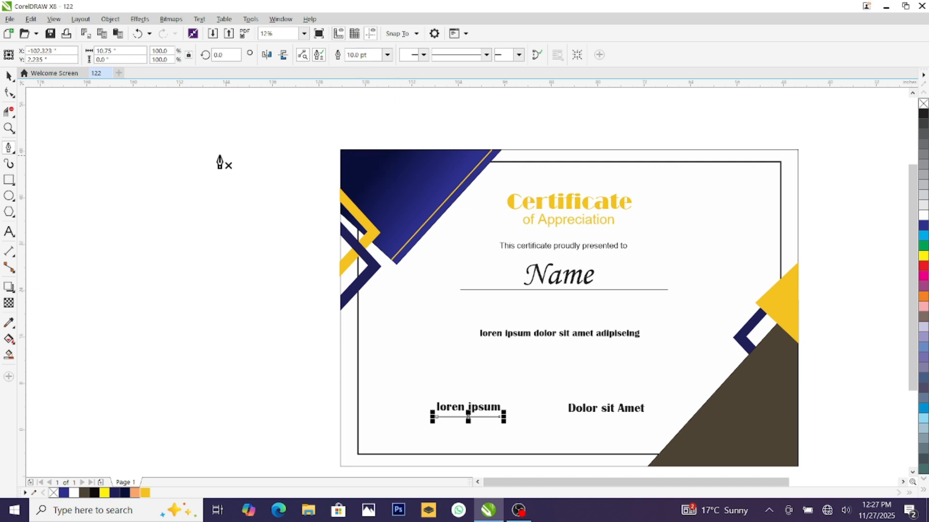
- Place a copy of the signature line under "Dolor sit Amet" and widen it to about 13 inches
click(8, 76)
click(484, 433)
drag(468, 417, 622, 422)
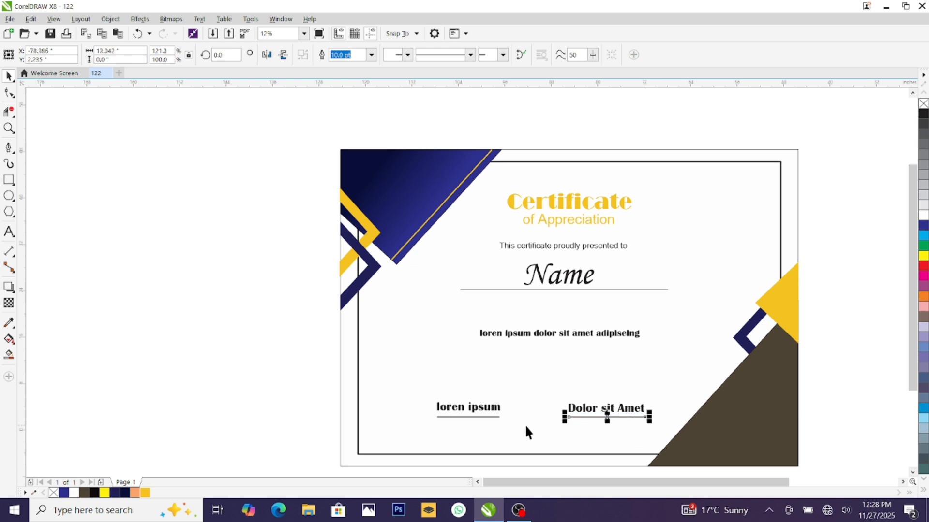
- Color the outlines of both signature lines golden yellow
click(205, 426)
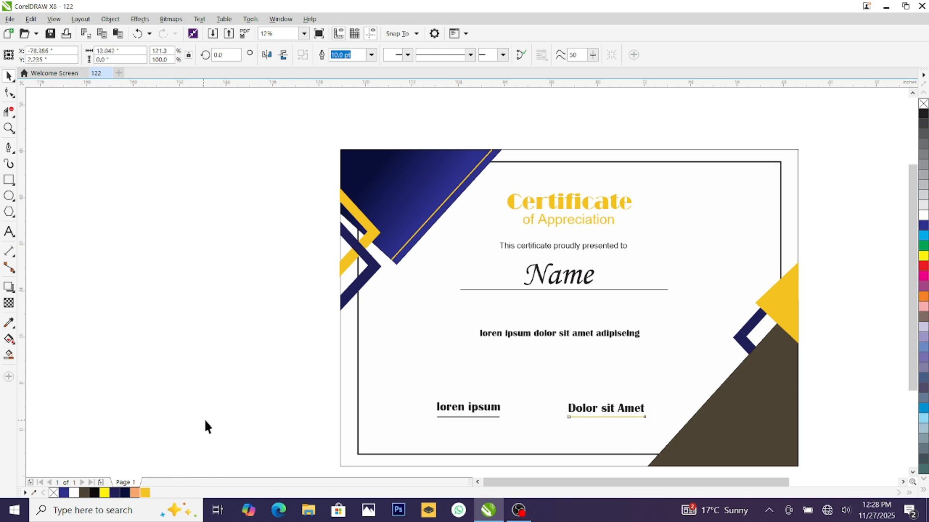
click(471, 417)
click(151, 444)
- Set the outline of the line under "Name" to 10 pt and color it golden yellow
click(523, 290)
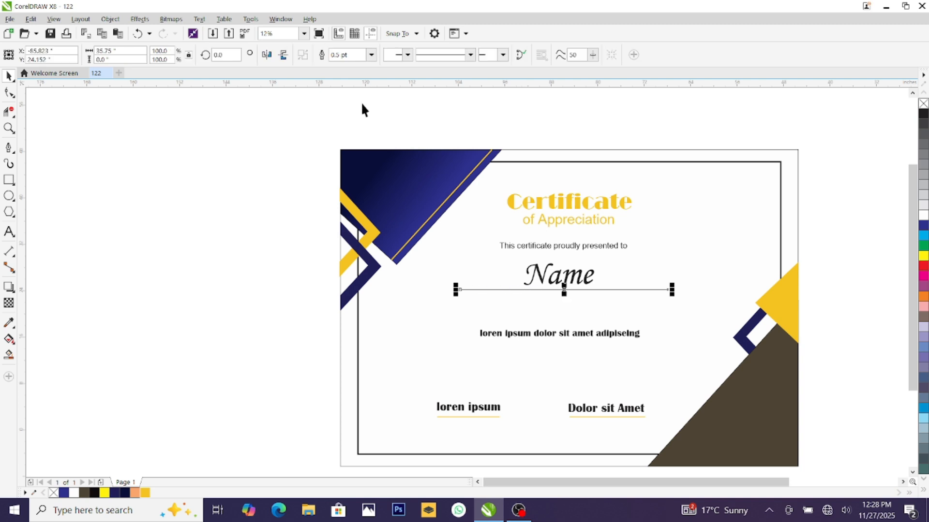
click(371, 54)
click(357, 134)
click(371, 54)
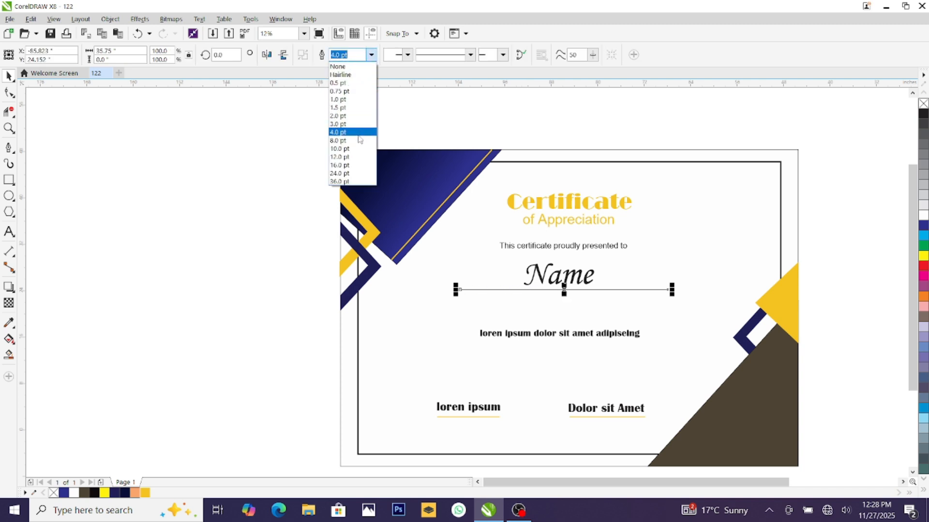
click(356, 148)
click(179, 388)
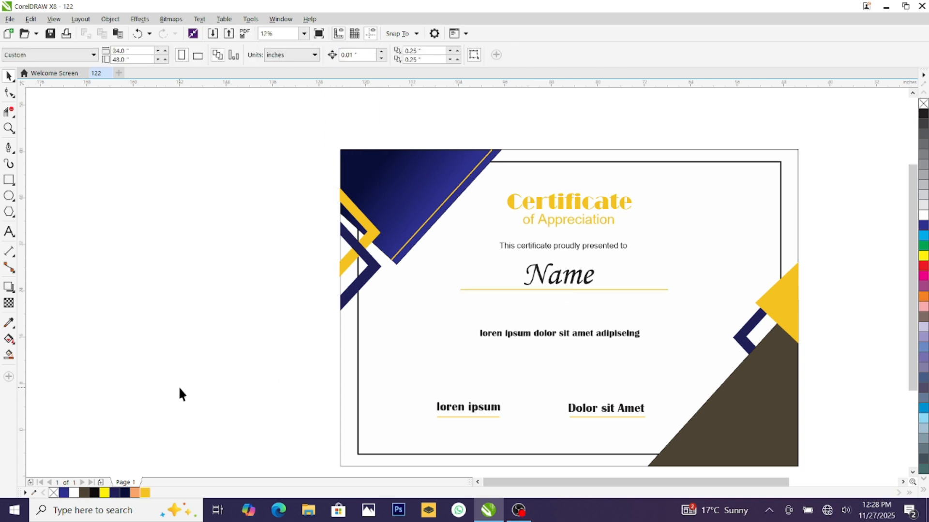
- Fill the brown lower-right triangle with a linear gradient running from dark navy at its slanted edge to blue at the corner
key(F4)
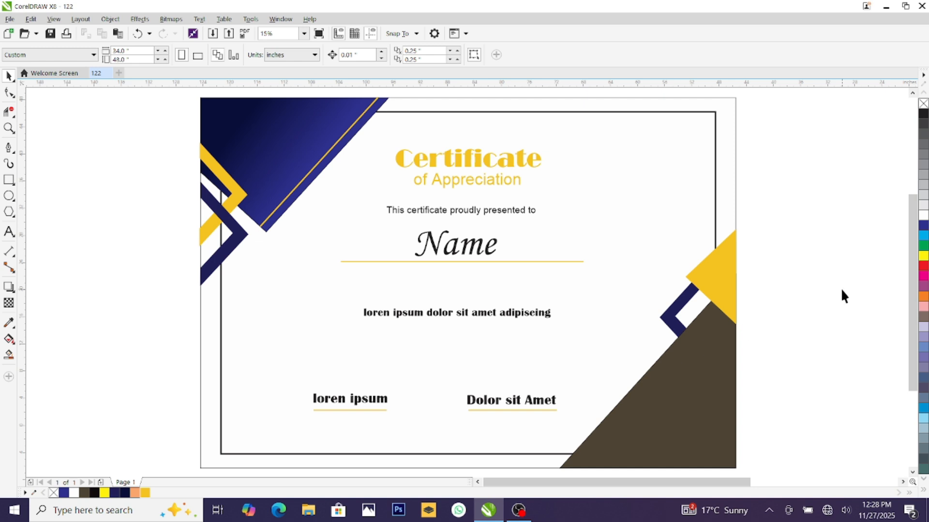
click(667, 411)
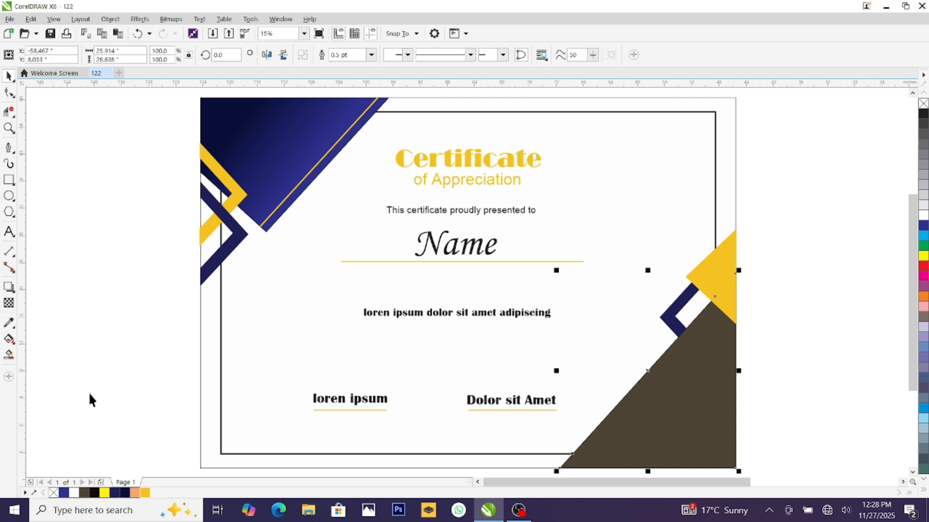
click(9, 340)
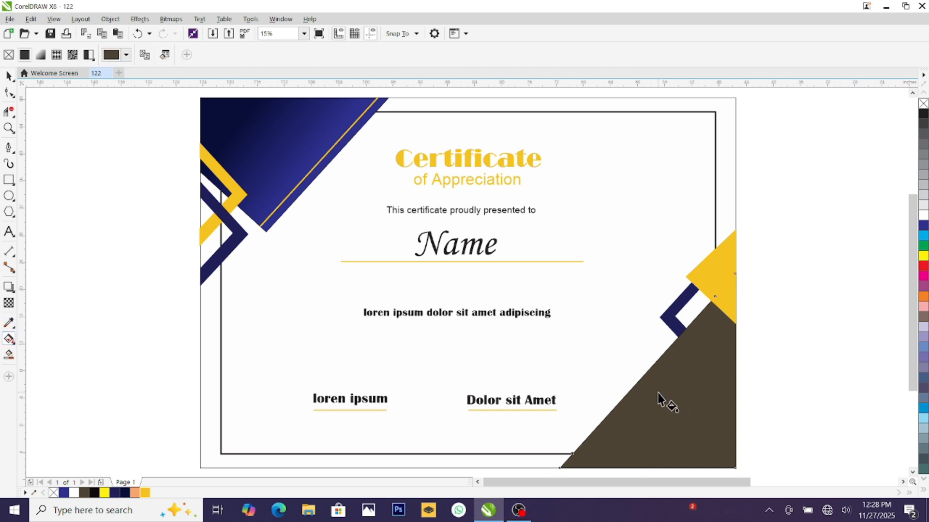
drag(658, 399, 722, 453)
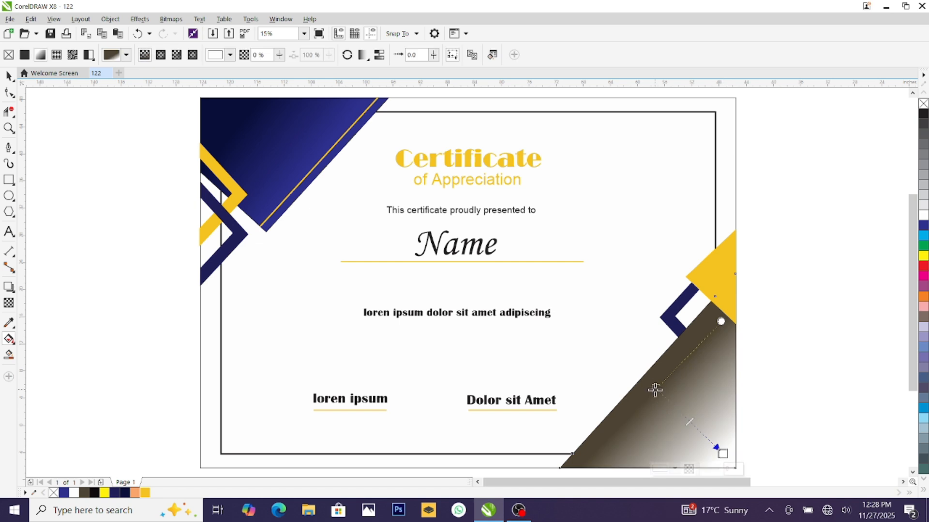
click(655, 390)
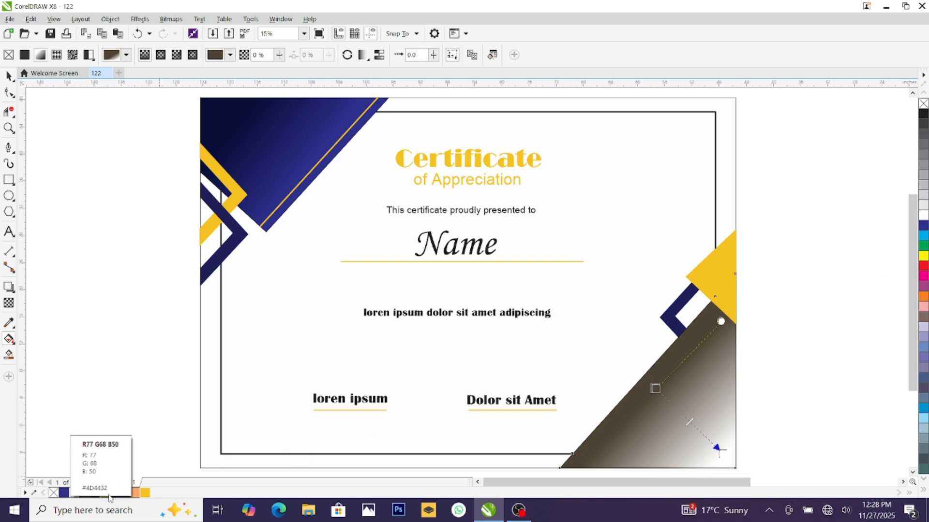
click(124, 493)
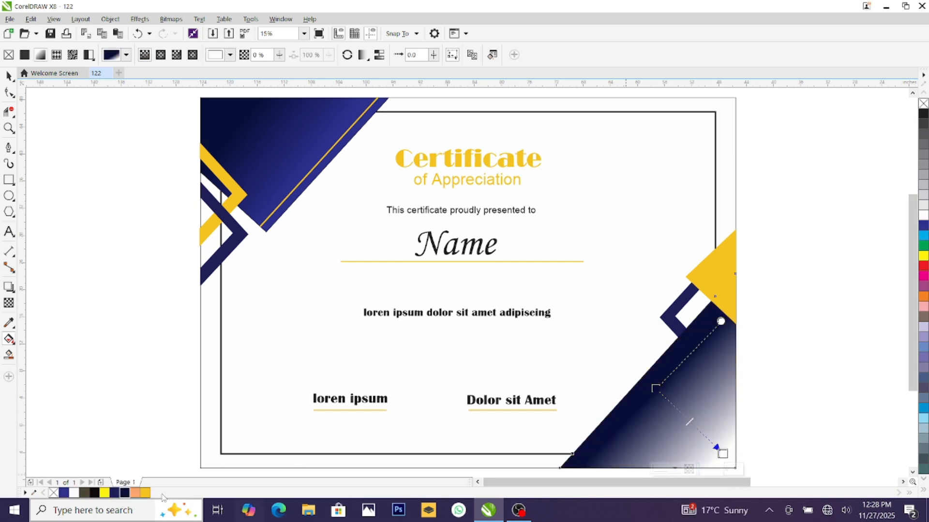
click(63, 493)
click(105, 418)
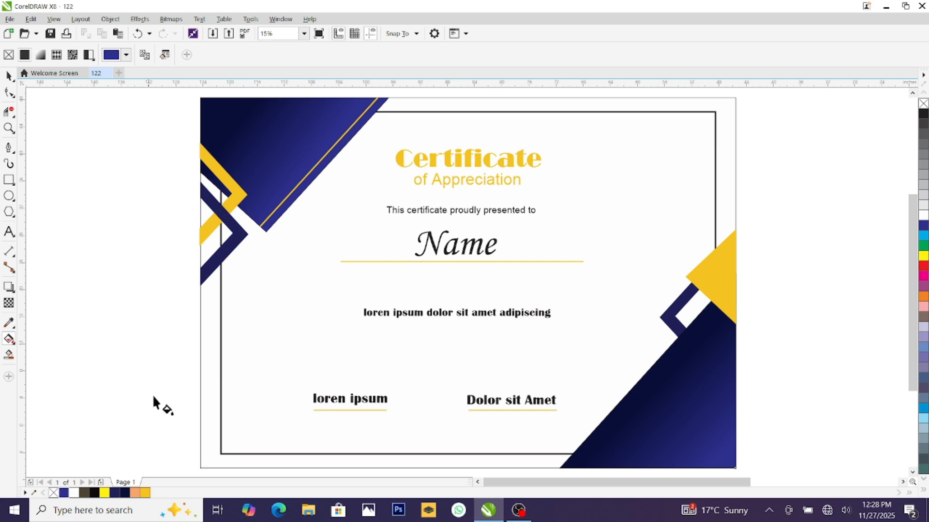
- Place a copy of the upper-left golden diagonal line on the lower-right triangle and rotate it by about 2 degrees
click(6, 74)
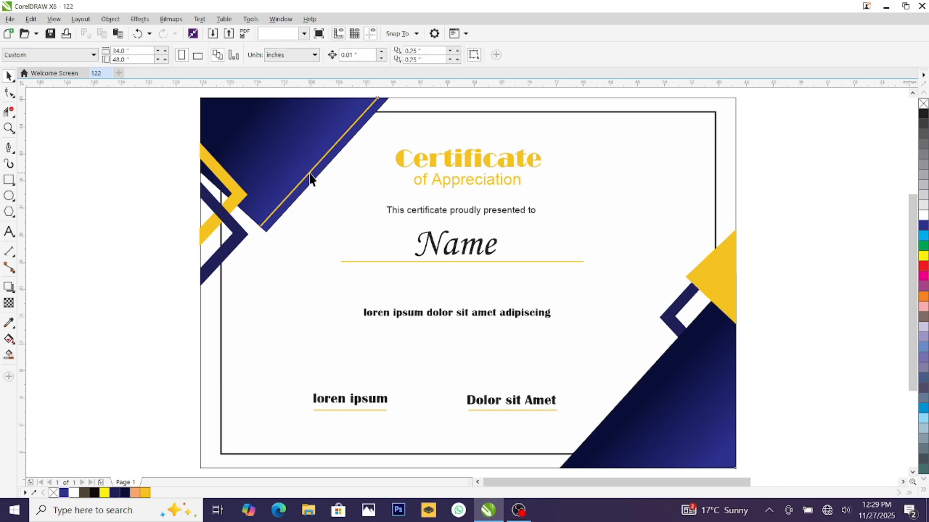
drag(310, 179, 659, 387)
click(680, 362)
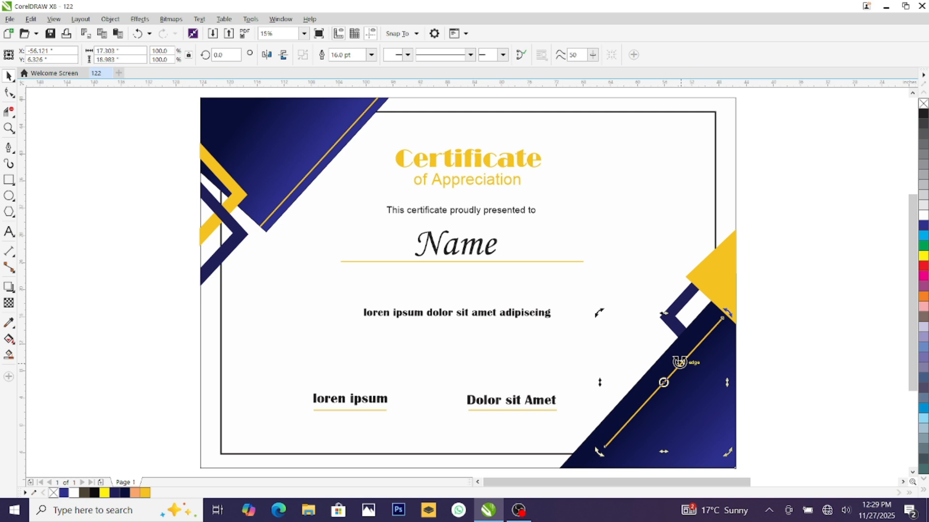
drag(598, 311, 595, 313)
key(Escape)
click(659, 387)
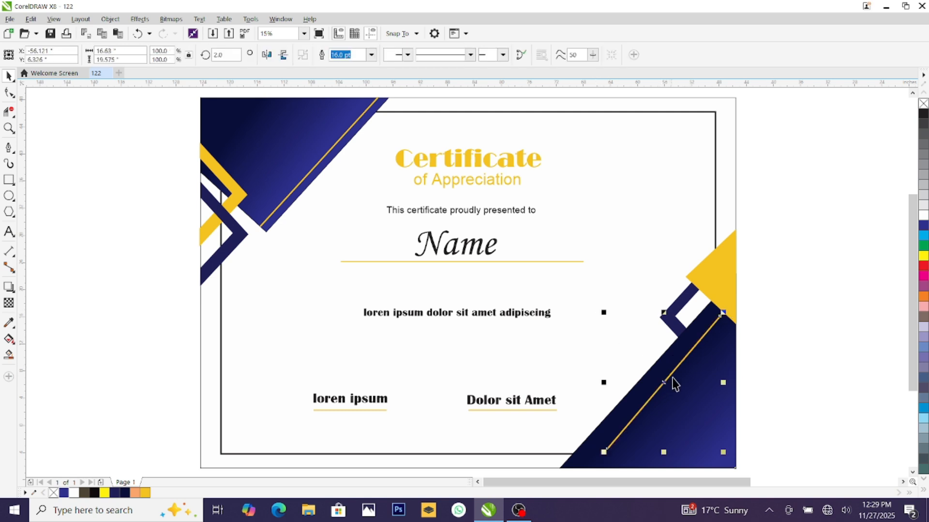
- Enlarge the copied line to about 21.3 by 22.9 inches, past the page's lower edge, and rotate it parallel to the triangle's slanted edge
drag(603, 453, 582, 479)
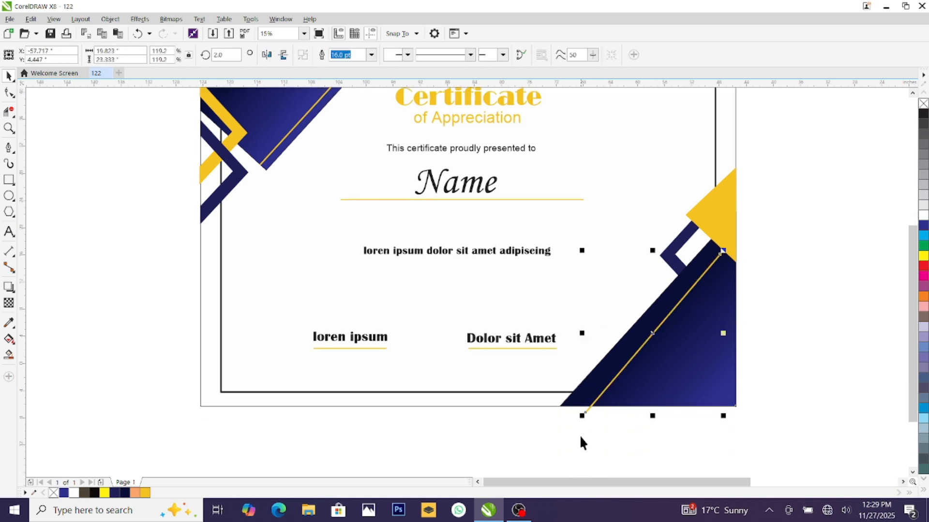
click(667, 316)
drag(728, 252, 731, 255)
key(Escape)
click(698, 285)
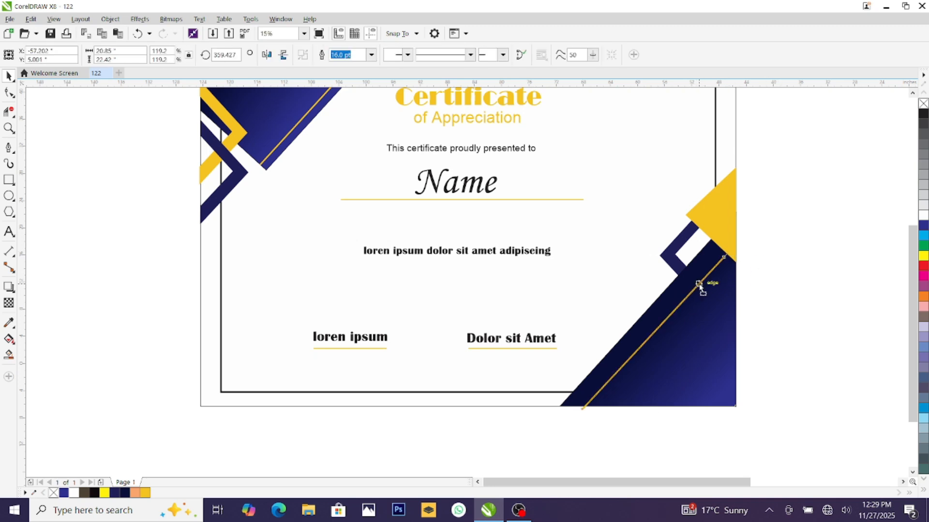
scroll(616, 425, up, 2)
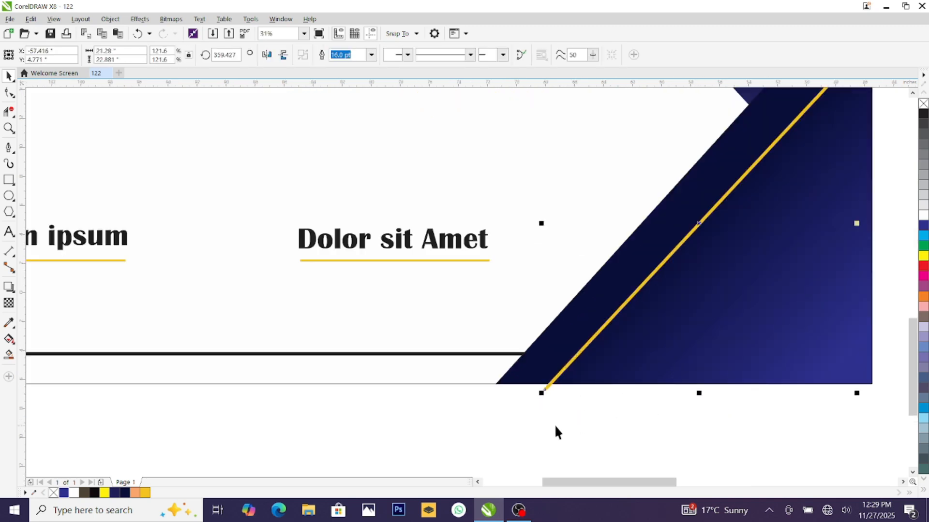
- Trim off the end of the golden line that overhangs the page's lower edge and deselect the line
click(9, 111)
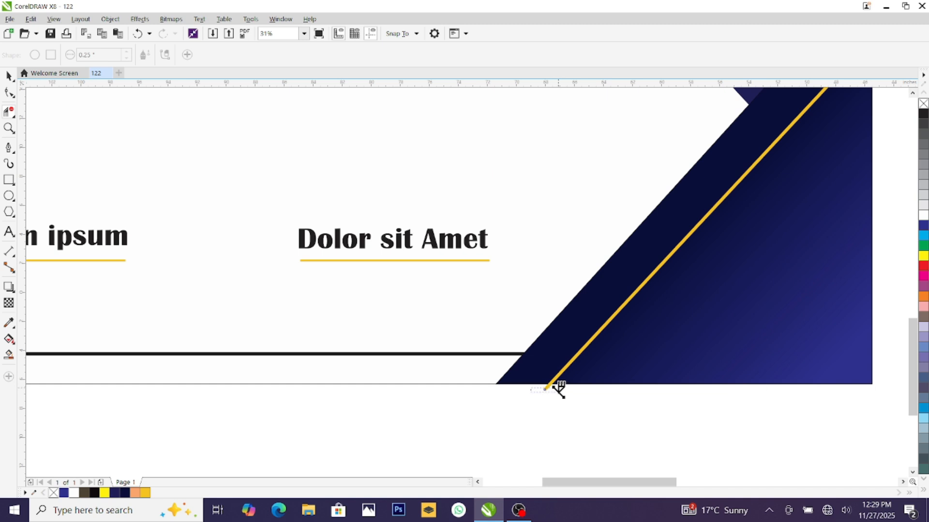
drag(558, 388, 569, 395)
key(space)
scroll(354, 265, down, 2)
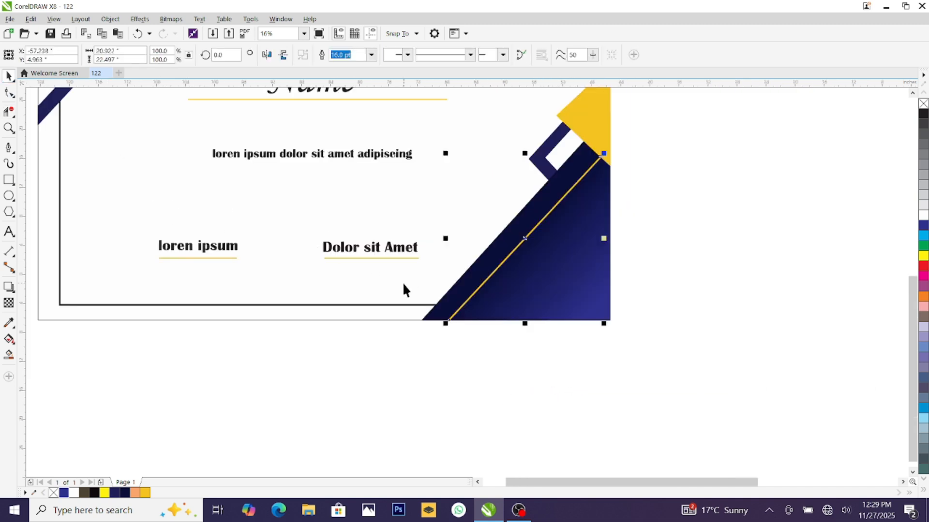
key(F4)
click(828, 288)
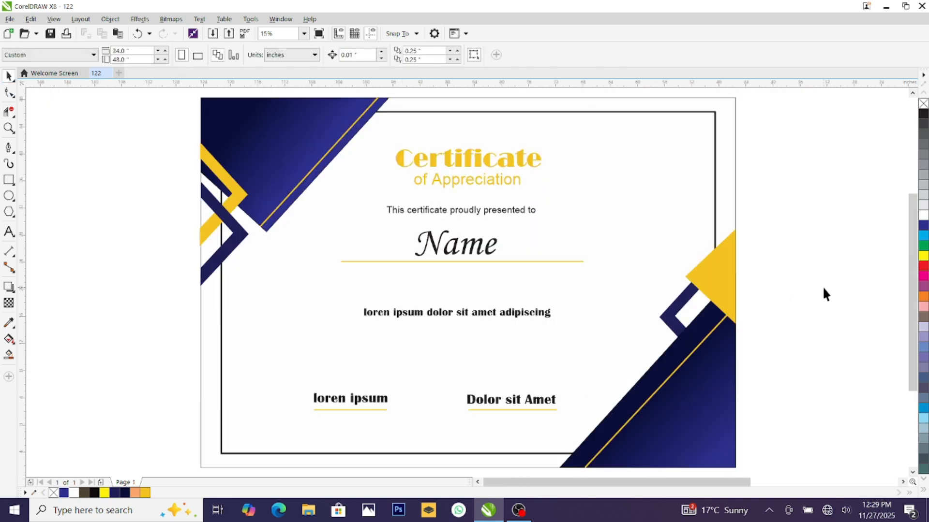